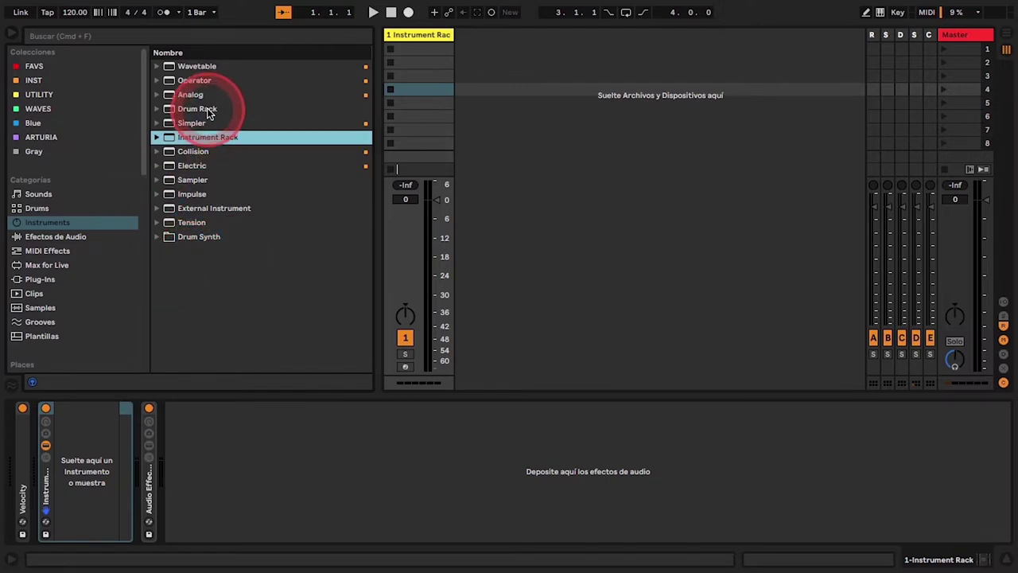
Add a Drum Rack on a new track beside the Instrument Rack track, and reselect the Instrument Rack track
{"action": "left_click_drag", "start_coordinate": [193, 108], "coordinate": [497, 43]}
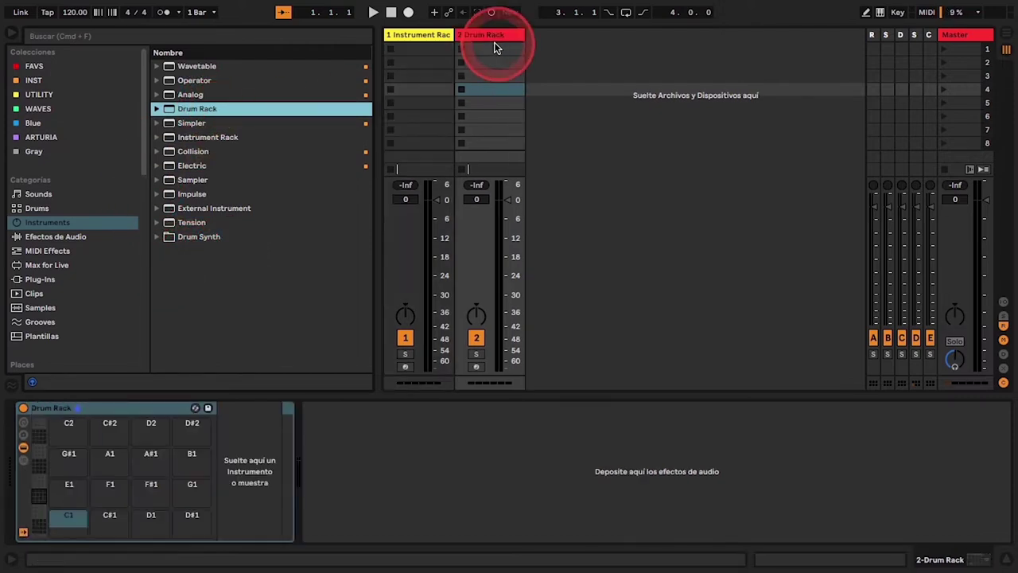
{"action": "left_click", "coordinate": [418, 34]}
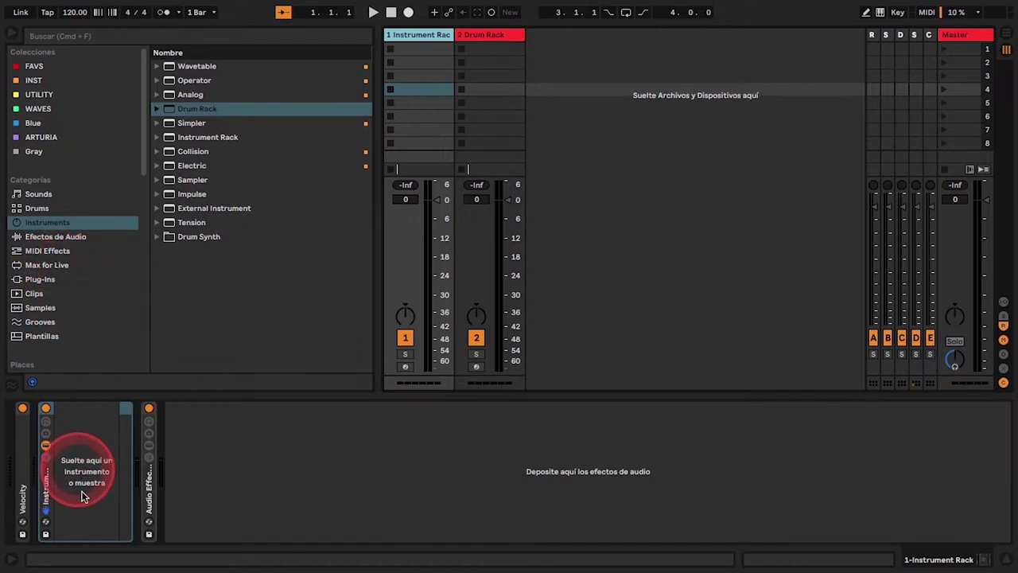
Load the kick samples from Kick 18 Inch Overhead.aif through Kick 90s 2.wav into the empty Instrument Rack
{"action": "left_click", "coordinate": [38, 209]}
{"action": "scroll", "coordinate": [236, 148], "scroll_direction": "up", "scroll_amount": 20}
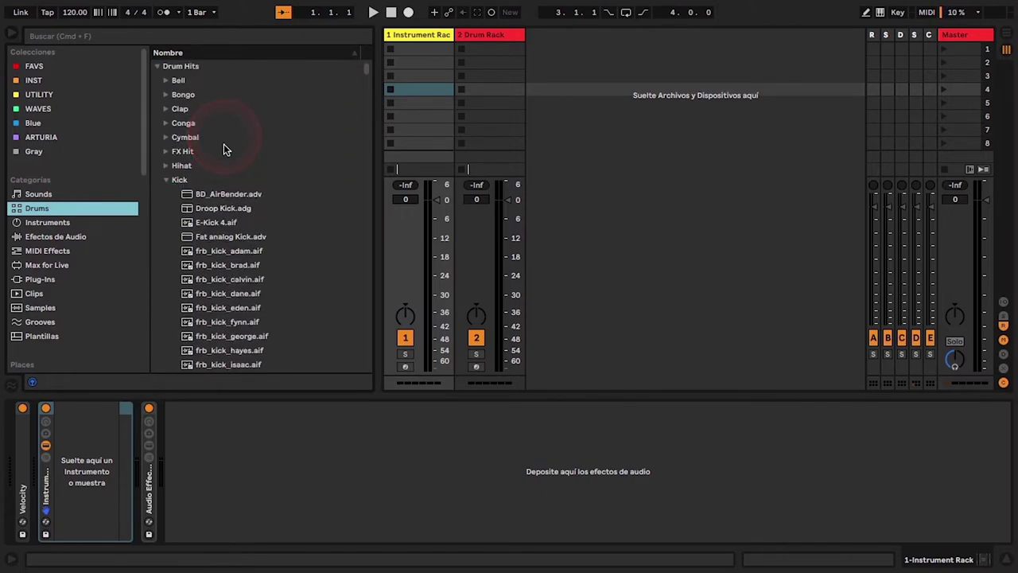
{"action": "left_click", "coordinate": [167, 181]}
{"action": "left_click", "coordinate": [168, 182]}
{"action": "scroll", "coordinate": [237, 260], "scroll_direction": "down", "scroll_amount": 10}
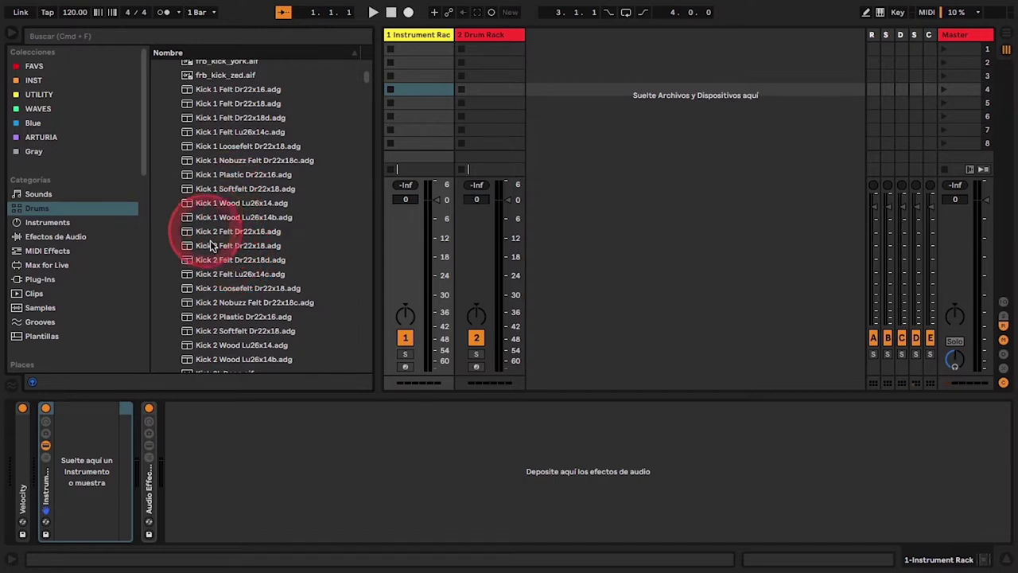
{"action": "scroll", "coordinate": [199, 208], "scroll_direction": "down", "scroll_amount": 10}
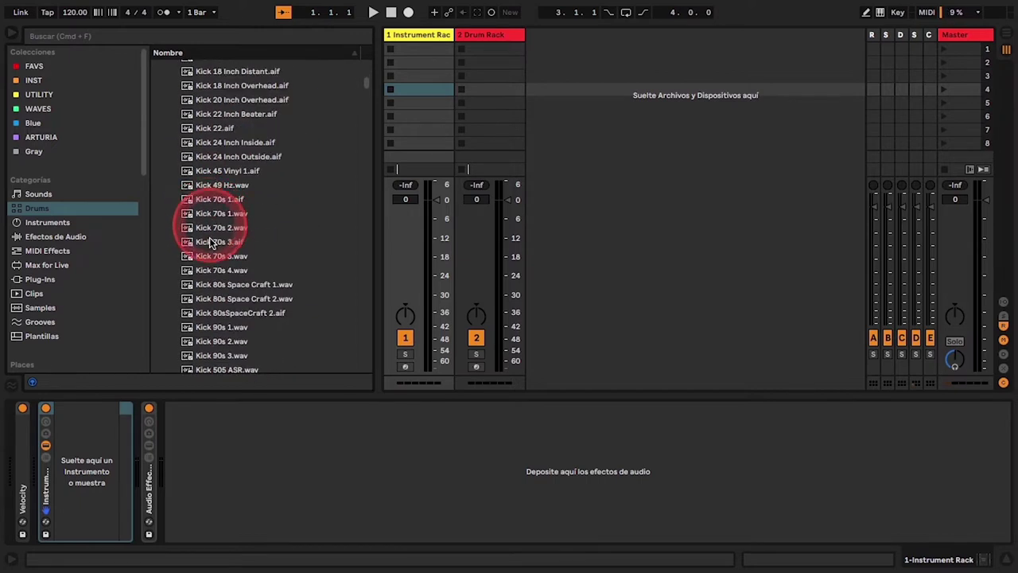
{"action": "scroll", "coordinate": [187, 183], "scroll_direction": "up", "scroll_amount": 10}
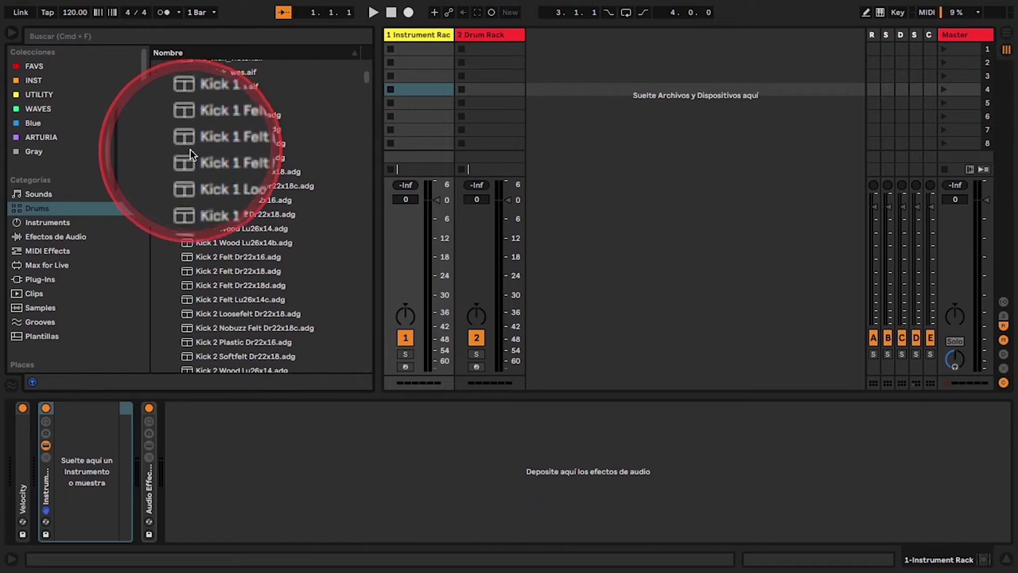
{"action": "scroll", "coordinate": [191, 151], "scroll_direction": "down", "scroll_amount": 10}
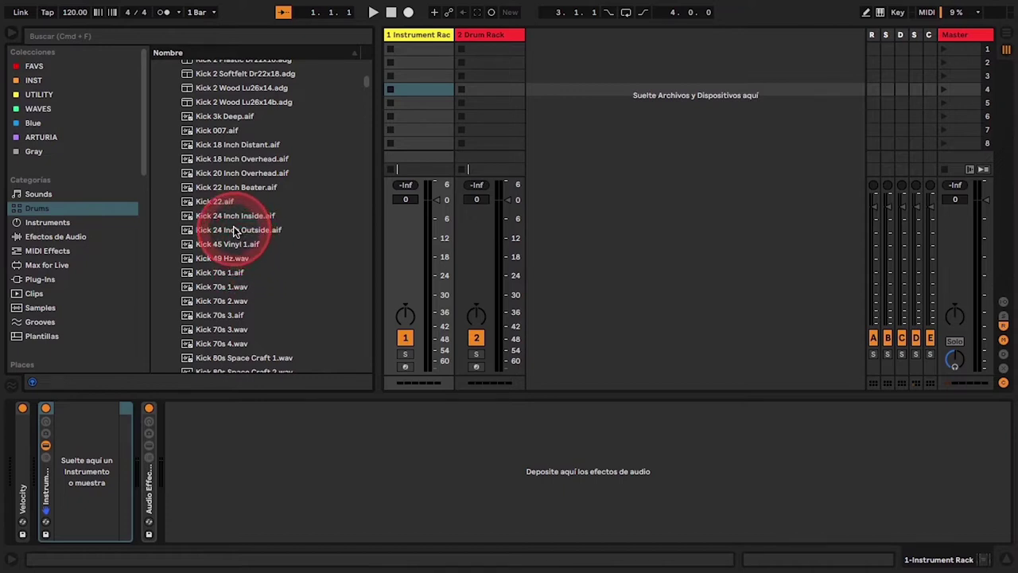
{"action": "left_click", "coordinate": [235, 158]}
{"action": "scroll", "coordinate": [254, 254], "scroll_direction": "down", "scroll_amount": 3}
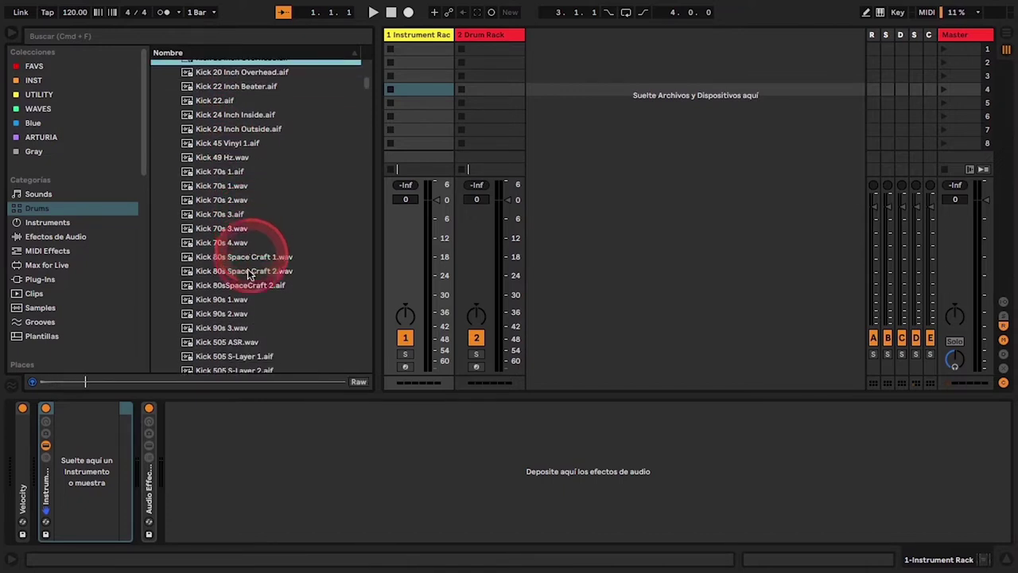
{"action": "left_click", "coordinate": [229, 313], "text": "shift"}
{"action": "left_click_drag", "start_coordinate": [226, 314], "coordinate": [98, 444]}
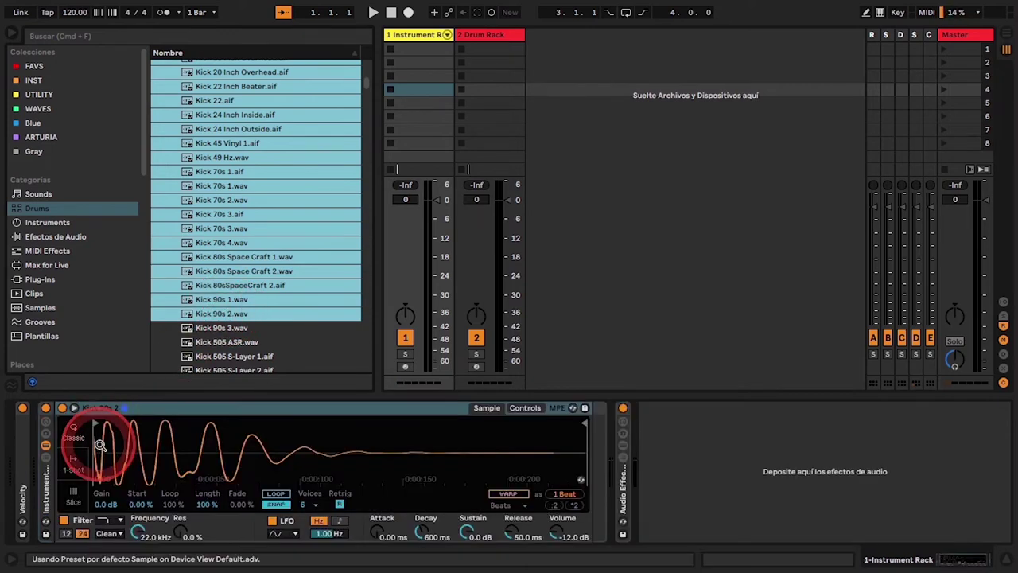
Show the Instrument Rack's chain list and open its chain select zone editor
{"action": "left_click", "coordinate": [45, 461]}
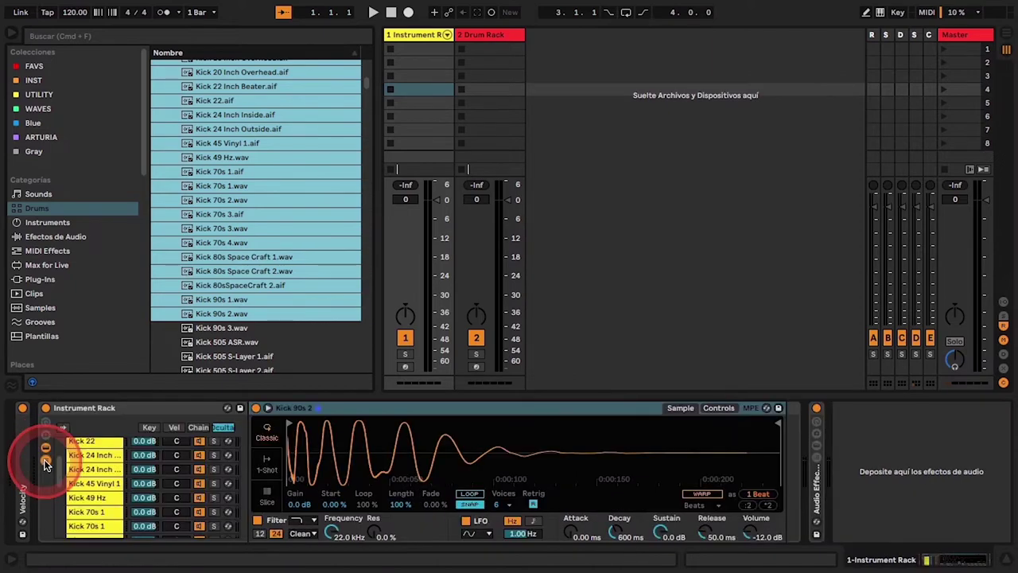
{"action": "left_click", "coordinate": [106, 497]}
{"action": "scroll", "coordinate": [107, 497], "scroll_direction": "down", "scroll_amount": 3}
{"action": "scroll", "coordinate": [107, 498], "scroll_direction": "up", "scroll_amount": 5}
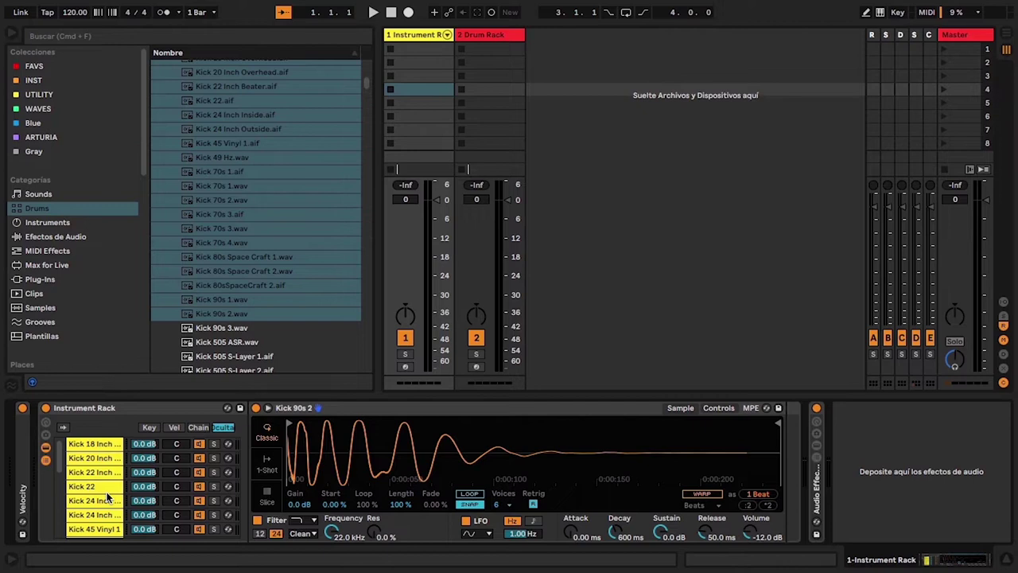
{"action": "left_click", "coordinate": [198, 428]}
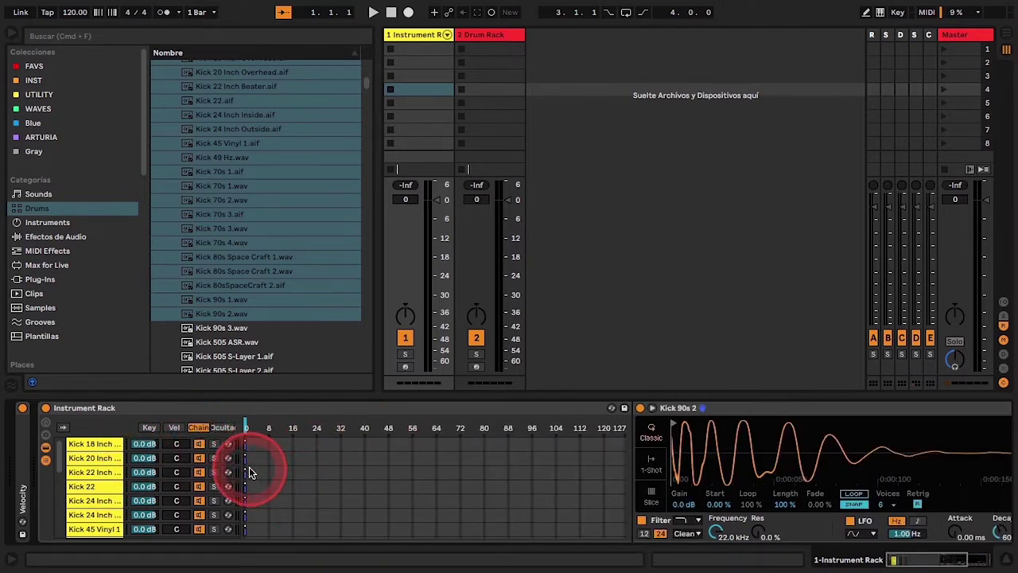
Extend the kick chains' select zones across 0 to 127 and distribute the ranges equally
{"action": "left_click_drag", "start_coordinate": [247, 445], "coordinate": [573, 469]}
{"action": "right_click", "coordinate": [450, 474]}
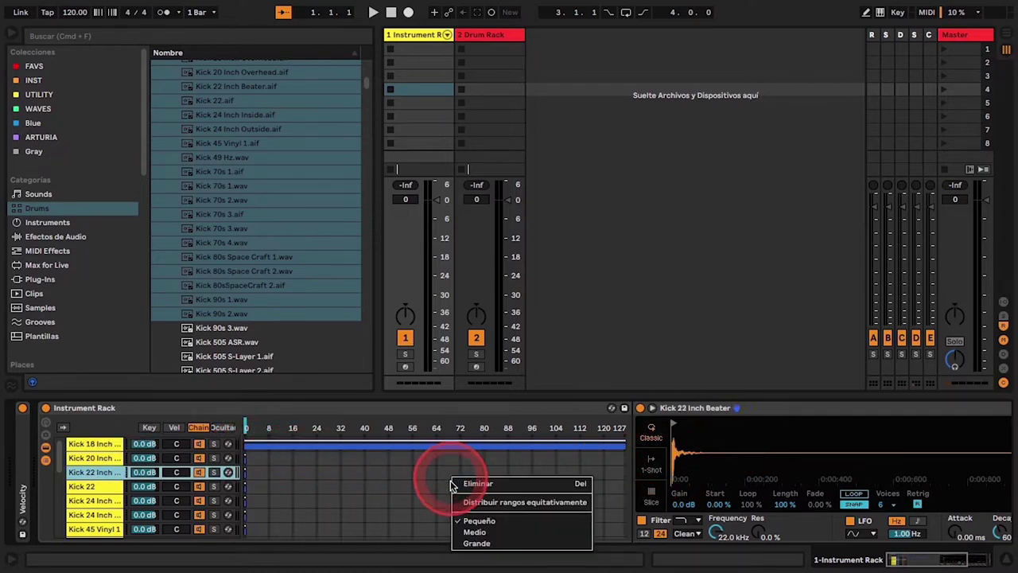
{"action": "left_click", "coordinate": [546, 503]}
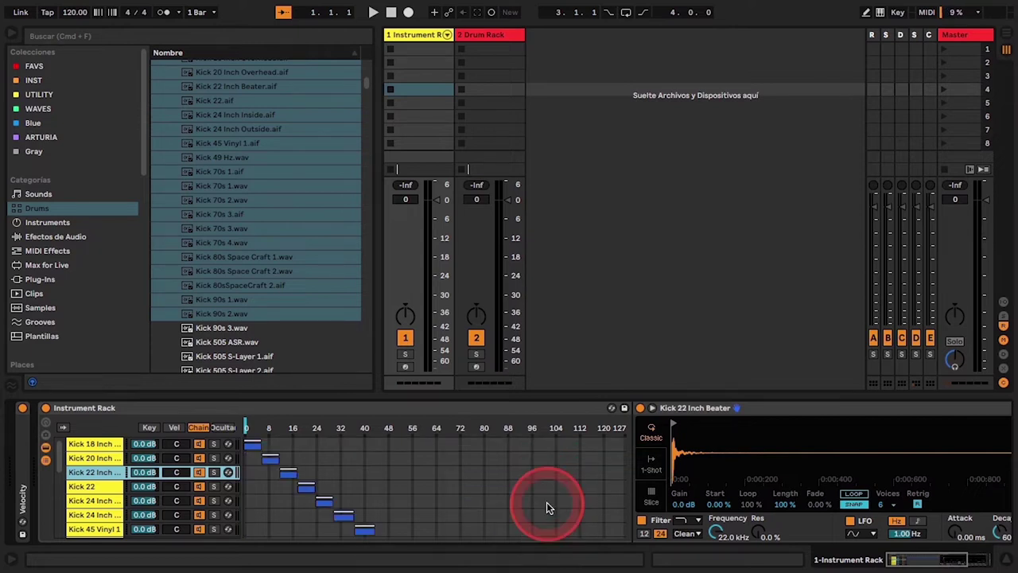
{"action": "scroll", "coordinate": [416, 484], "scroll_direction": "down", "scroll_amount": 5}
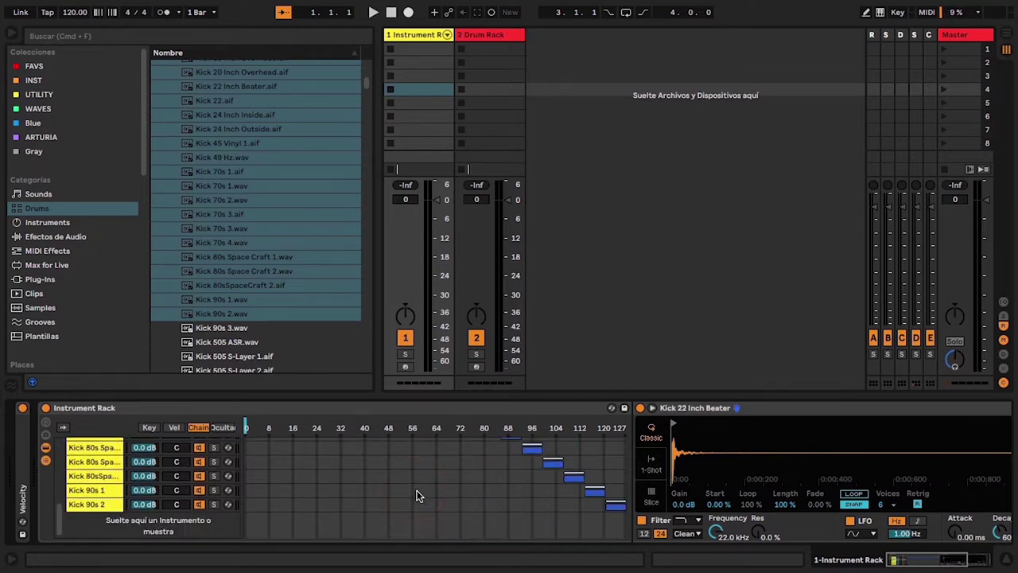
{"action": "scroll", "coordinate": [416, 496], "scroll_direction": "up", "scroll_amount": 5}
Sweep the chain selector across the kick zones and leave it at about 25
{"action": "left_click_drag", "start_coordinate": [246, 426], "coordinate": [499, 428]}
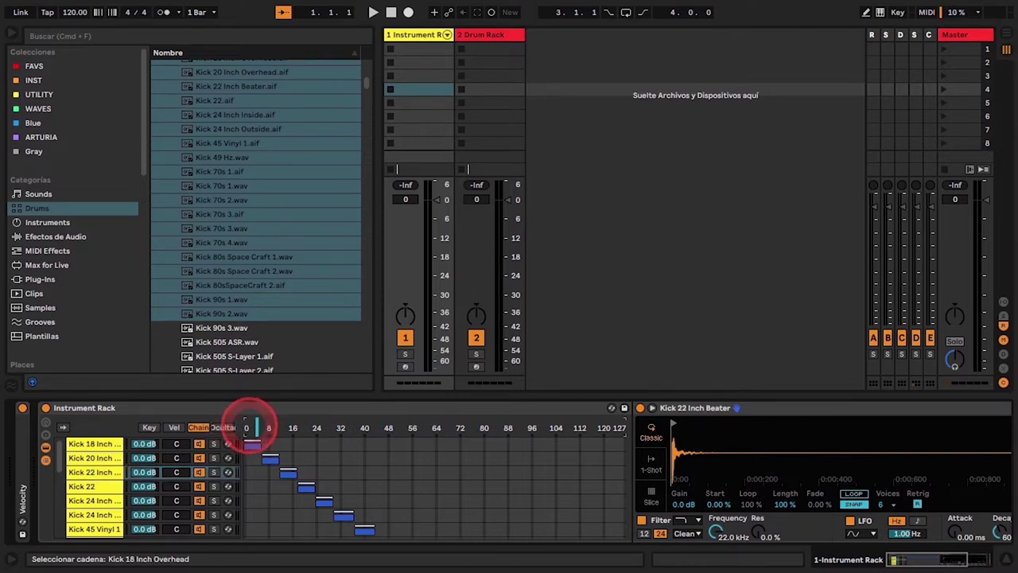
{"action": "mouse_move", "coordinate": [246, 426]}
{"action": "left_mouse_down"}
{"action": "mouse_move", "coordinate": [352, 432]}
{"action": "mouse_move", "coordinate": [319, 434]}
{"action": "left_mouse_up"}
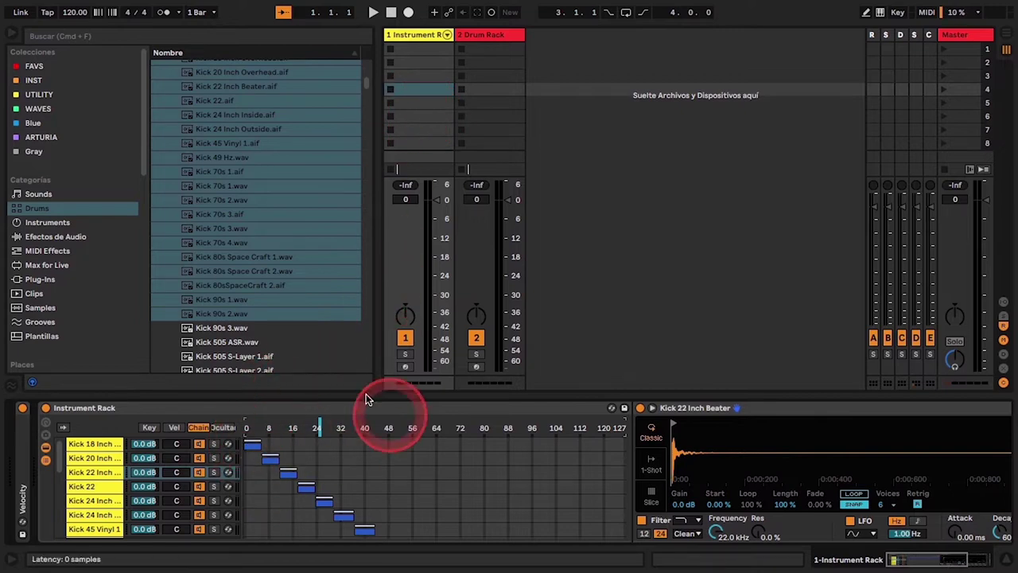
Create a one-bar MIDI clip in the Instrument Rack track's first slot with sixteenth-length C3 notes on all four beats
{"action": "double_click", "coordinate": [423, 48]}
{"action": "double_click", "coordinate": [356, 481]}
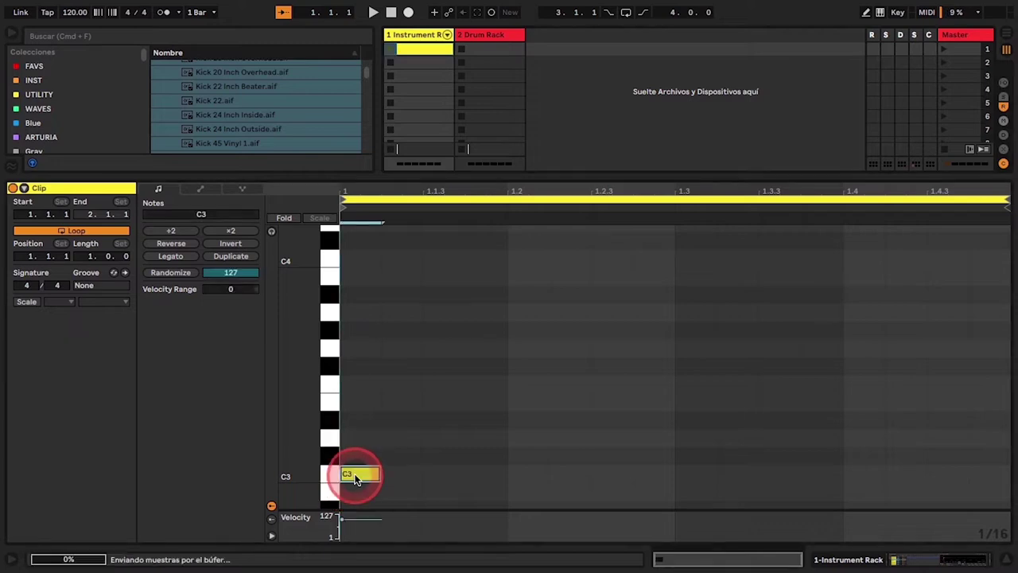
{"action": "left_click", "coordinate": [500, 478]}
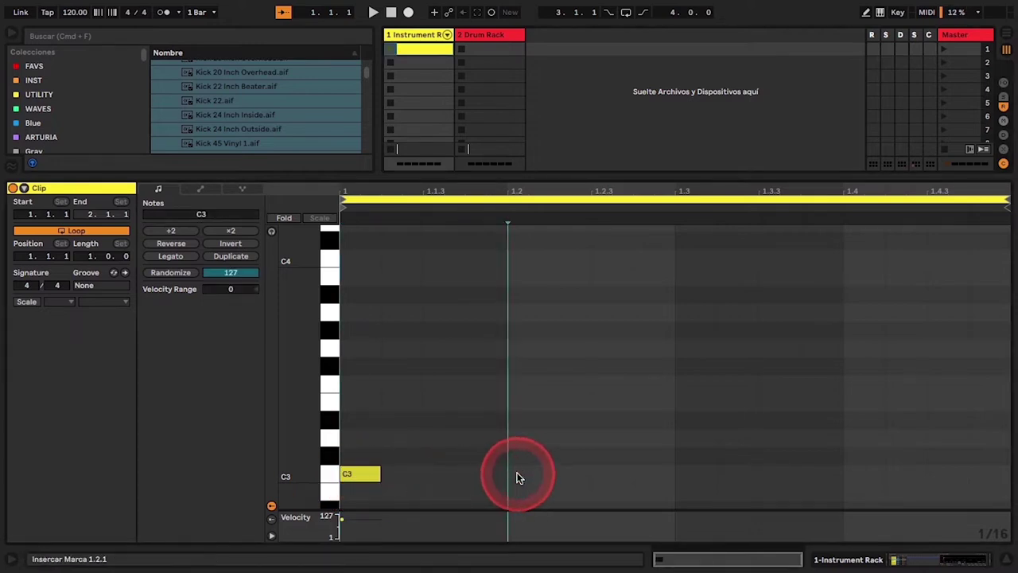
{"action": "double_click", "coordinate": [517, 478]}
{"action": "left_click", "coordinate": [704, 479]}
{"action": "double_click", "coordinate": [704, 479]}
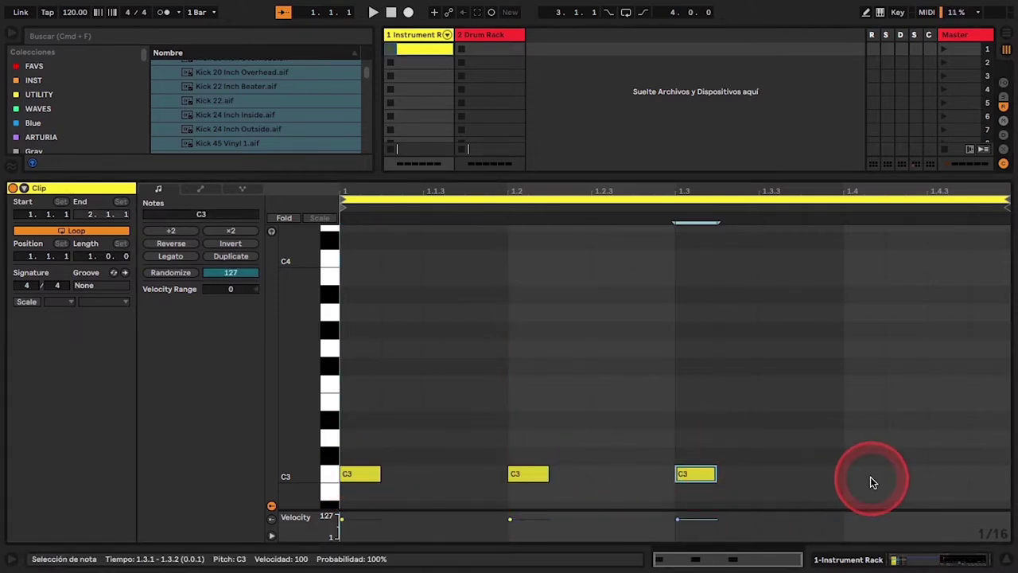
{"action": "double_click", "coordinate": [868, 480]}
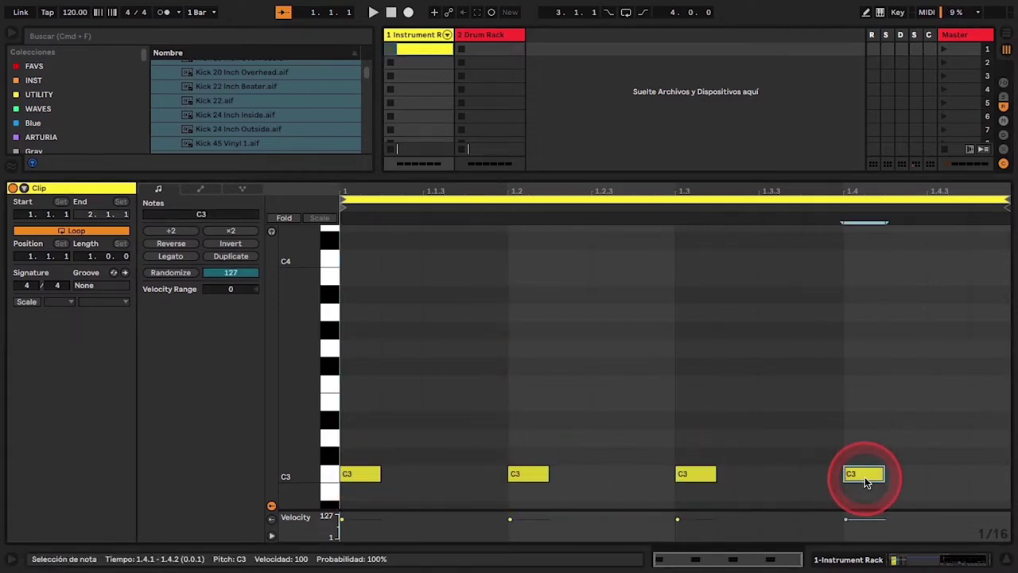
Play the clip and audition the kicks by moving the chain selector through the zones, leaving it at 40
{"action": "left_click", "coordinate": [391, 50]}
{"action": "left_click", "coordinate": [419, 35]}
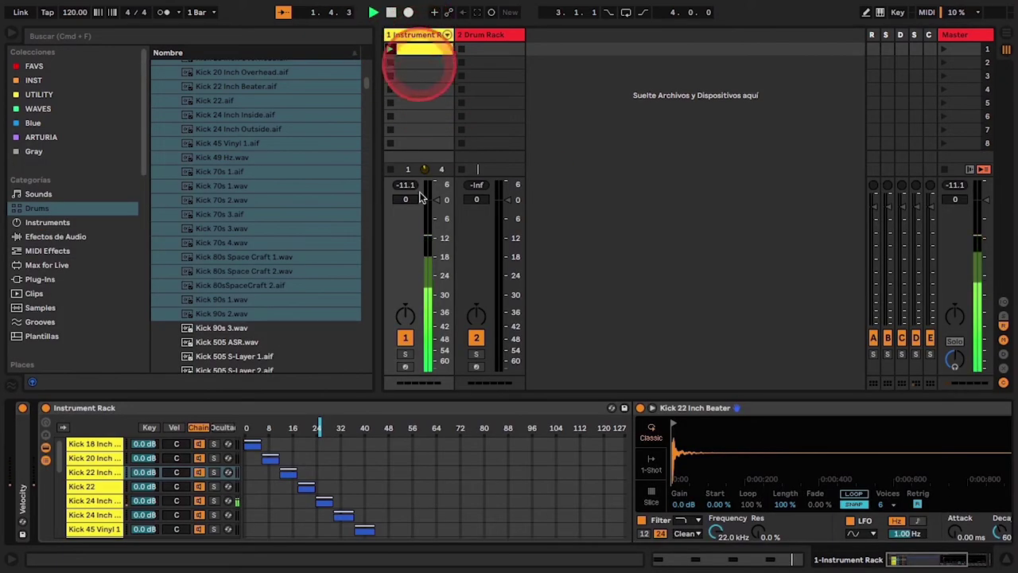
{"action": "left_click_drag", "start_coordinate": [318, 427], "coordinate": [354, 429]}
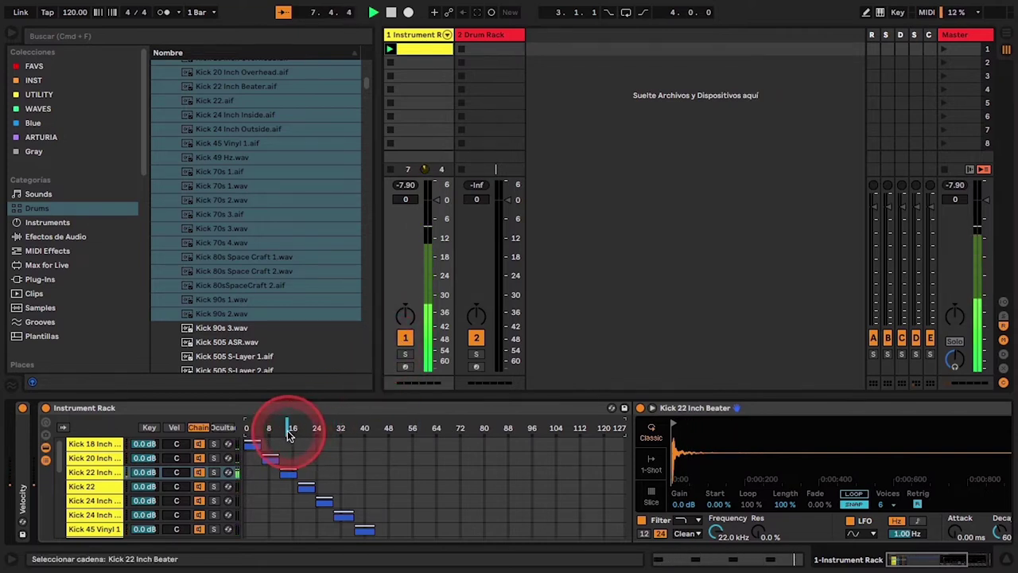
{"action": "left_click_drag", "start_coordinate": [288, 428], "coordinate": [305, 428]}
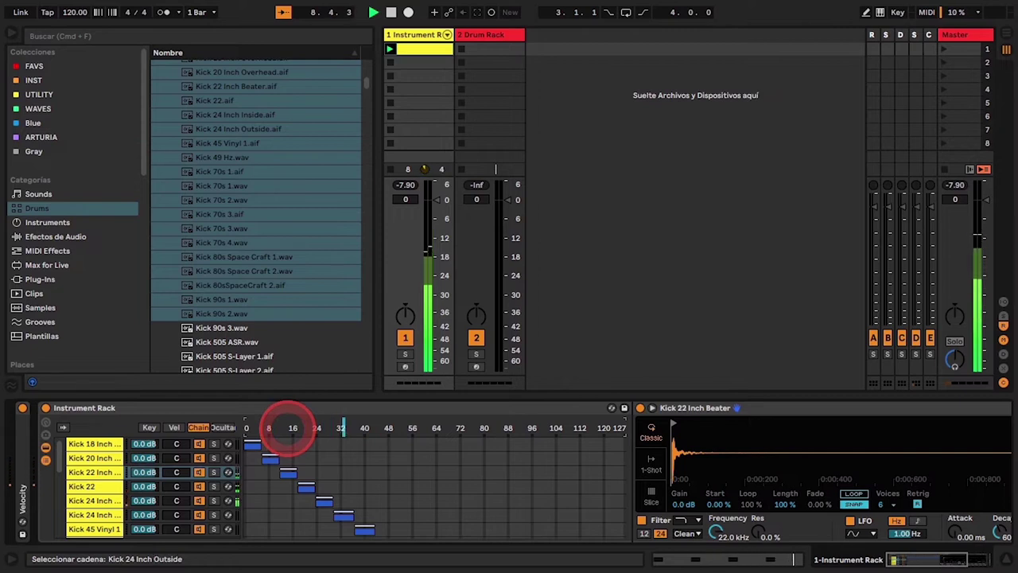
{"action": "mouse_move", "coordinate": [292, 428]}
{"action": "left_mouse_down"}
{"action": "mouse_move", "coordinate": [387, 424]}
{"action": "mouse_move", "coordinate": [403, 386]}
{"action": "mouse_move", "coordinate": [352, 377]}
{"action": "mouse_move", "coordinate": [275, 423]}
{"action": "mouse_move", "coordinate": [386, 427]}
{"action": "mouse_move", "coordinate": [374, 443]}
{"action": "mouse_move", "coordinate": [387, 427]}
{"action": "mouse_move", "coordinate": [363, 426]}
{"action": "left_mouse_up"}
Show the Instrument Rack's macro controls and reduce them to a single macro
{"action": "left_click", "coordinate": [46, 422]}
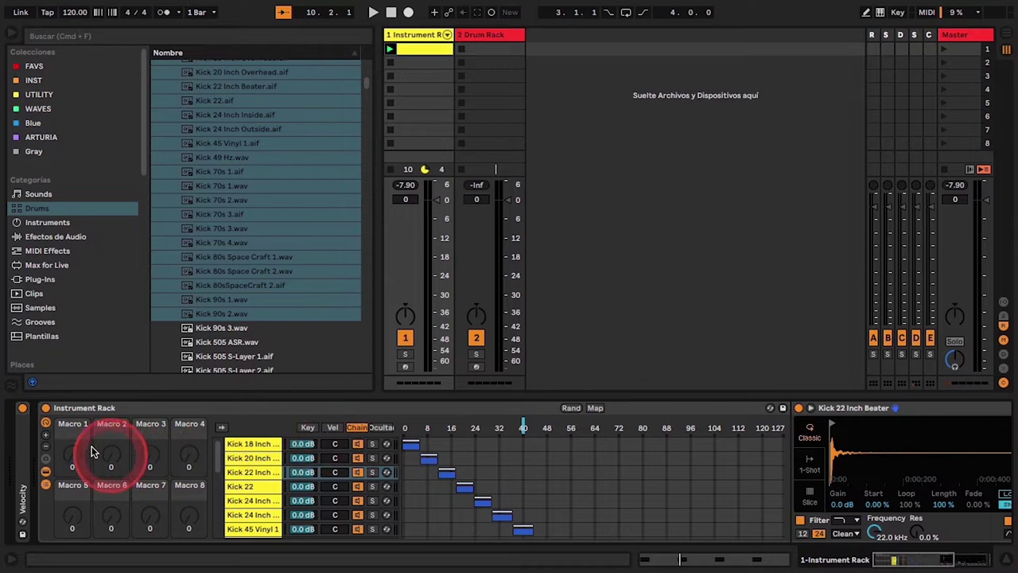
{"action": "left_click", "coordinate": [45, 451]}
{"action": "left_click", "coordinate": [46, 451]}
{"action": "left_click", "coordinate": [46, 449]}
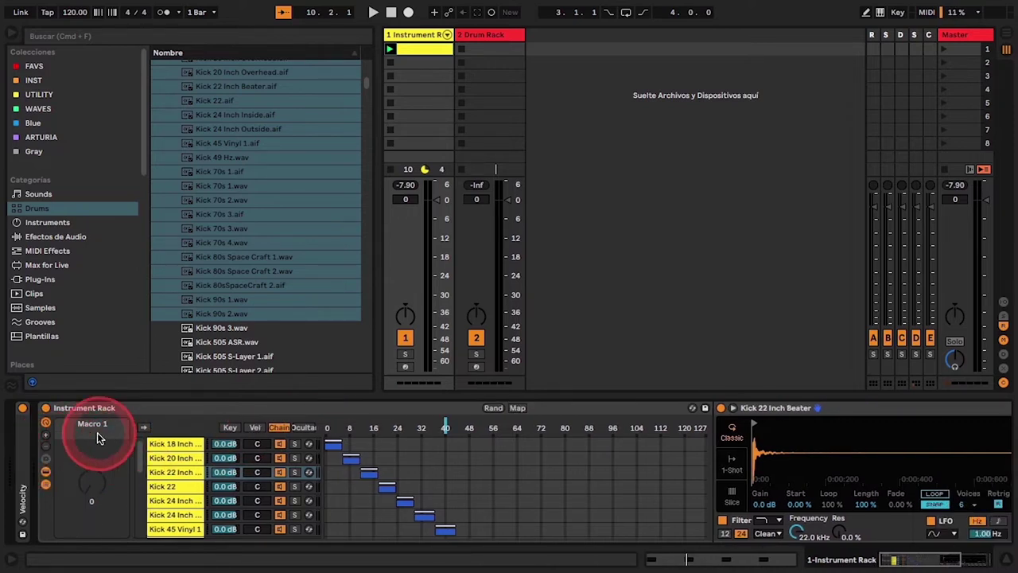
Map the rack's chain selector to Macro 1 and leave mapping mode
{"action": "left_click", "coordinate": [518, 409]}
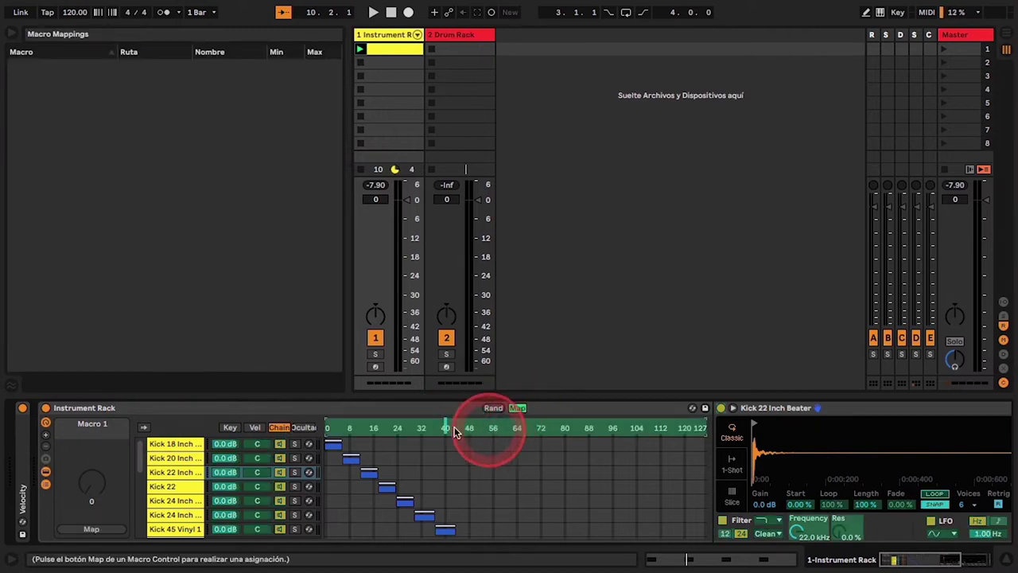
{"action": "left_click", "coordinate": [94, 529]}
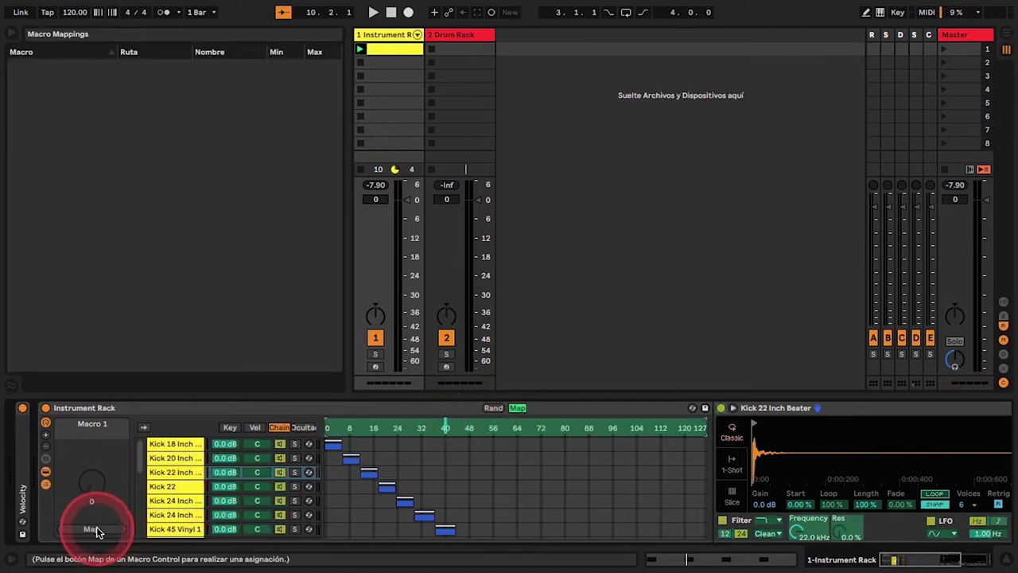
{"action": "left_click", "coordinate": [97, 529]}
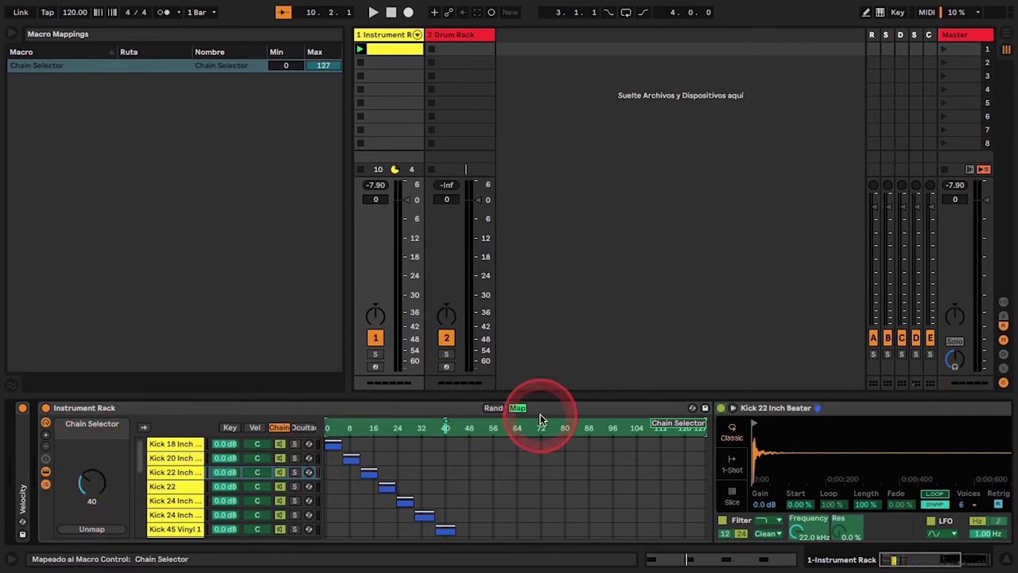
{"action": "left_click", "coordinate": [517, 408]}
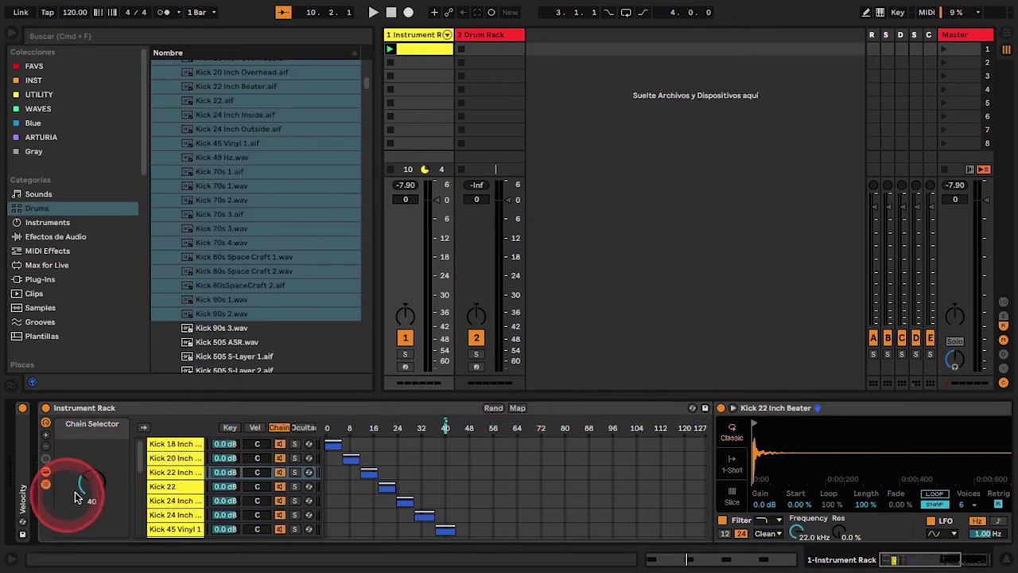
Audition the kicks during playback with the Chain Selector macro, leaving it at 82
{"action": "left_click_drag", "start_coordinate": [78, 498], "coordinate": [88, 482]}
{"action": "key", "text": "space"}
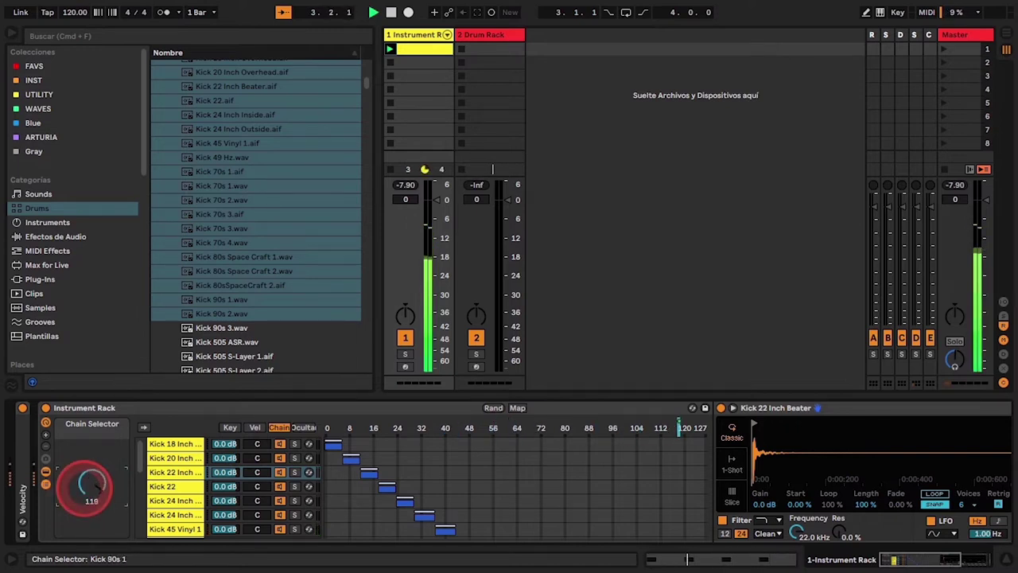
{"action": "left_click_drag", "start_coordinate": [88, 482], "coordinate": [87, 498]}
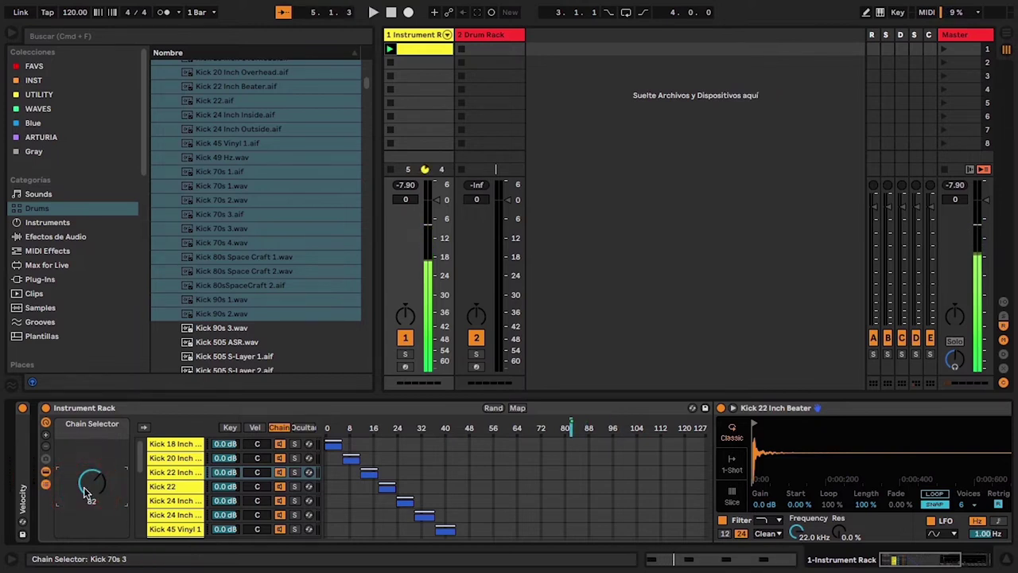
Rename the Instrument Rack to KICKS
{"action": "left_click", "coordinate": [98, 410]}
{"action": "key", "text": "super+r"}
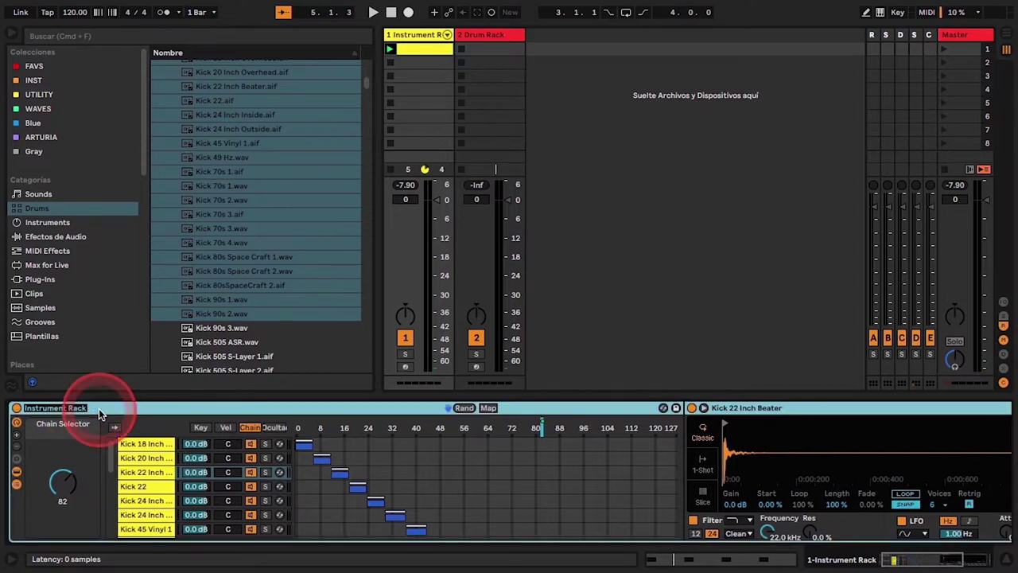
{"action": "type", "text": "KICKS"}
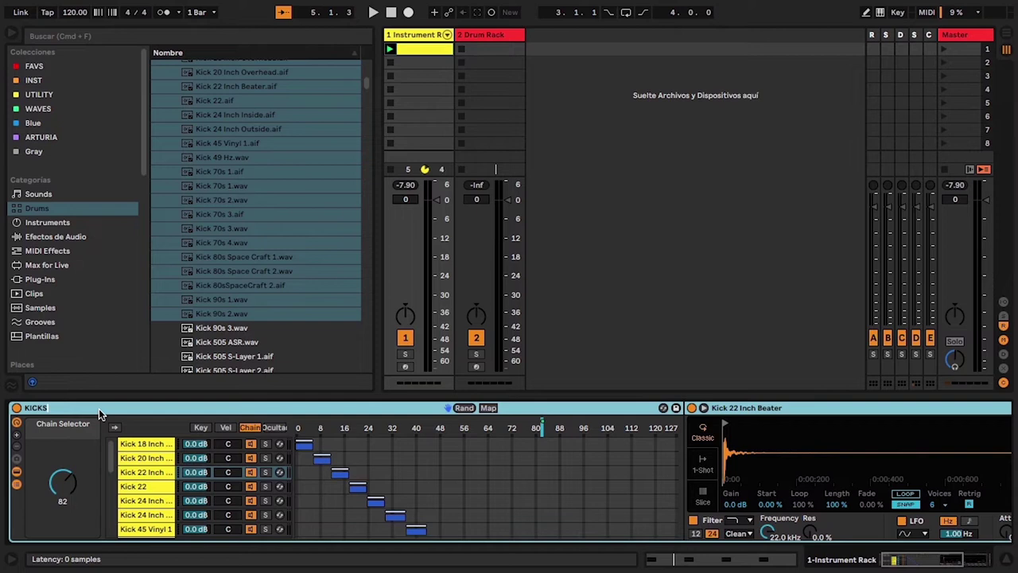
{"action": "key", "text": "Return"}
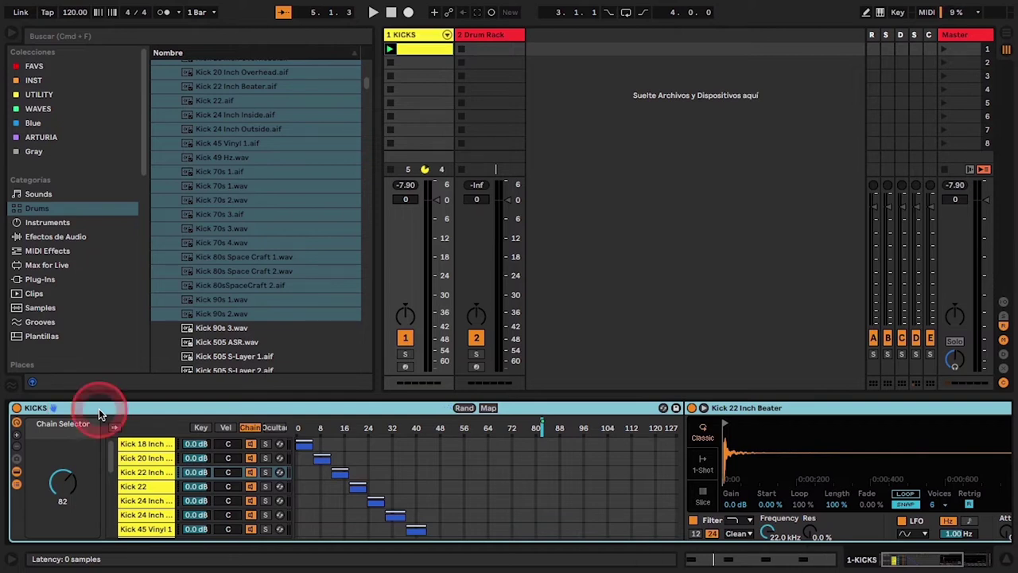
Move the KICKS rack onto the Drum Rack's C1 pad and set its Chain Selector macro to 49
{"action": "left_click", "coordinate": [483, 36]}
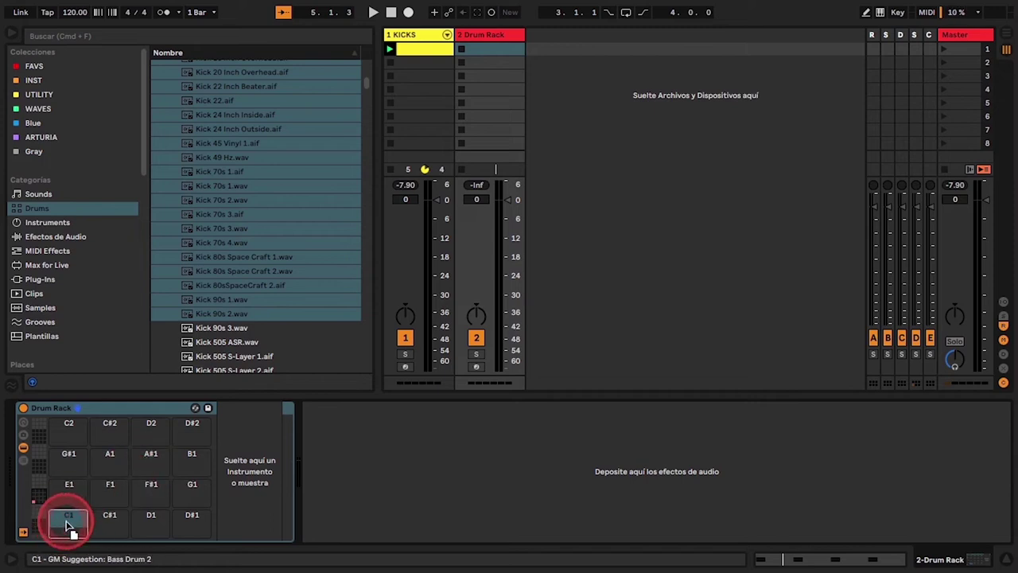
{"action": "left_click_drag", "start_coordinate": [68, 525], "coordinate": [66, 521]}
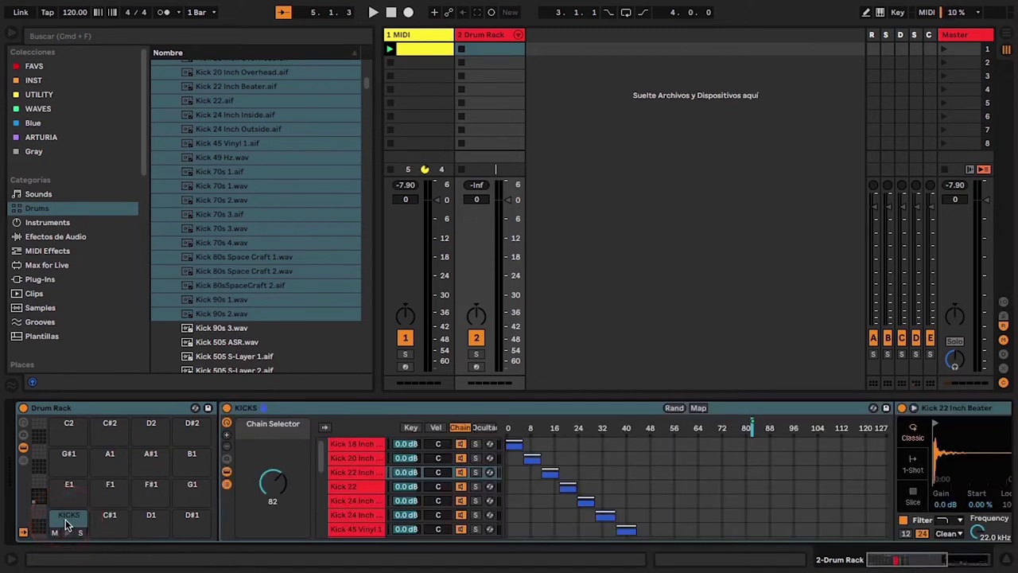
{"action": "left_click", "coordinate": [65, 519]}
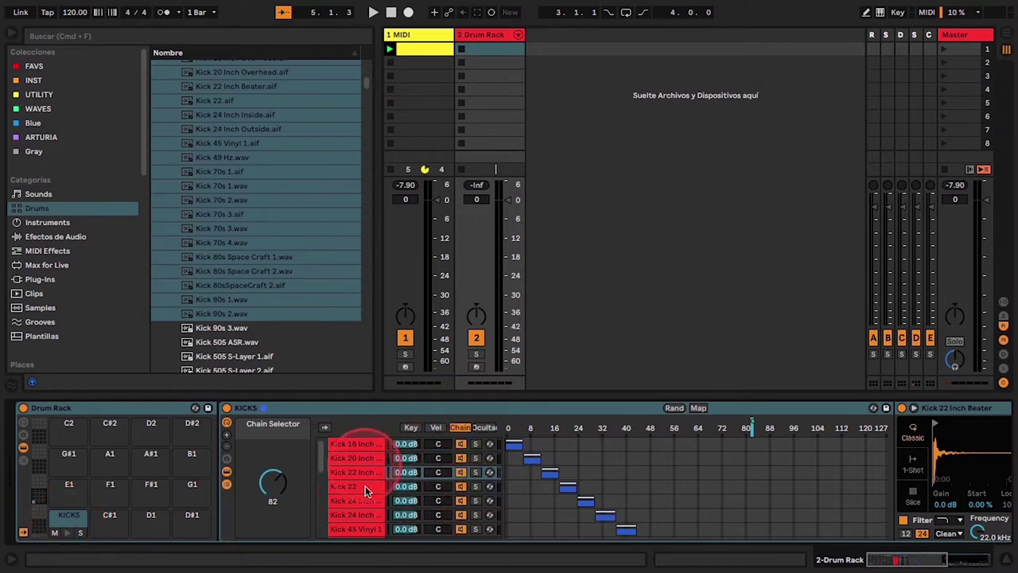
{"action": "left_click_drag", "start_coordinate": [272, 481], "coordinate": [271, 483]}
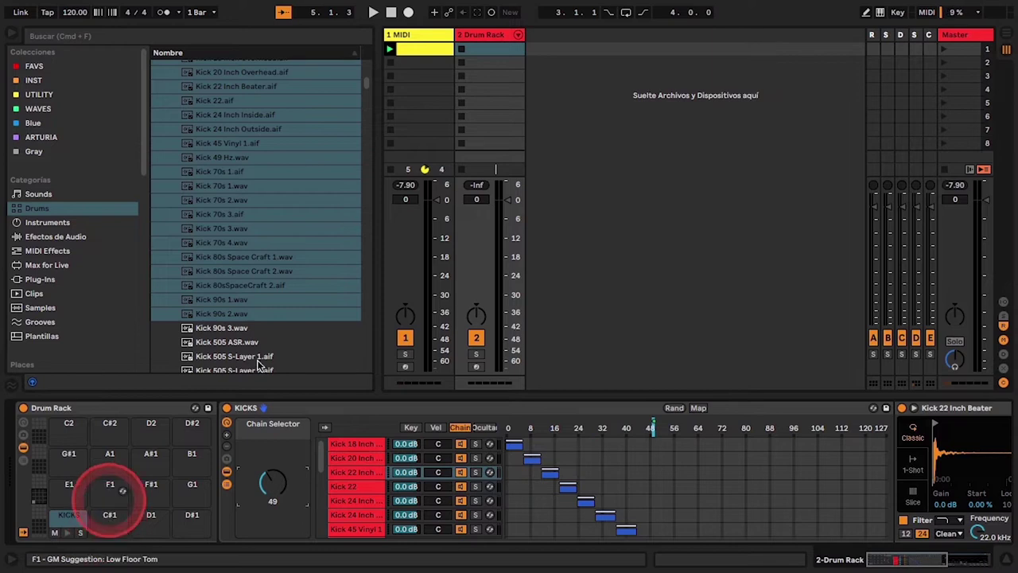
Add a new empty Instrument Rack to the first MIDI track
{"action": "left_click", "coordinate": [414, 40]}
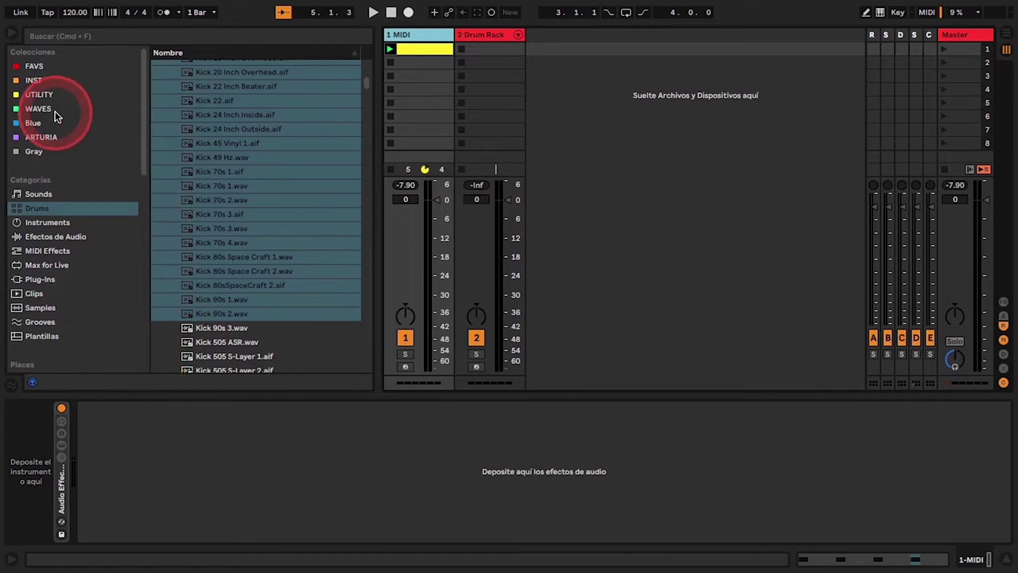
{"action": "left_click", "coordinate": [47, 223]}
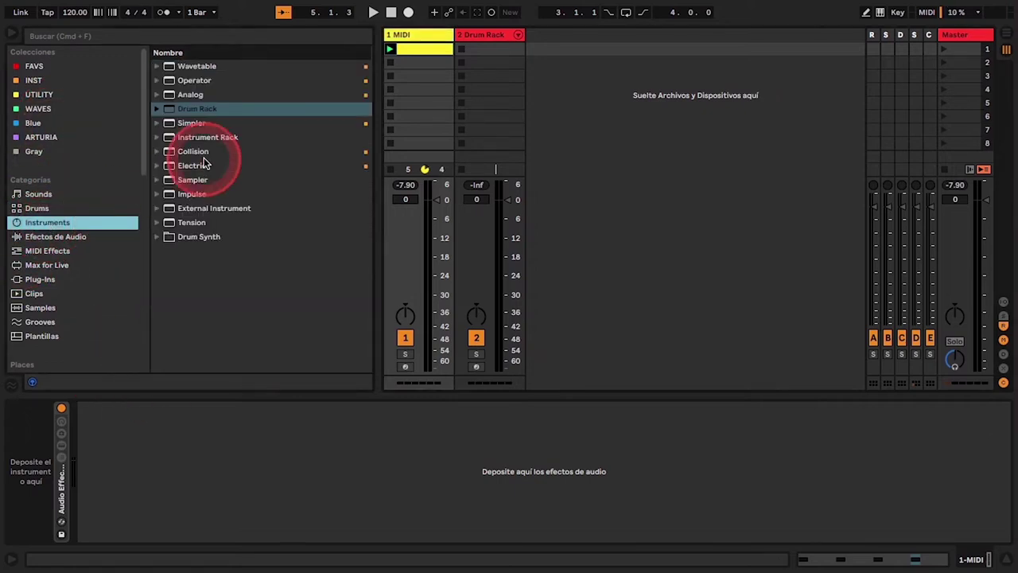
{"action": "left_click_drag", "start_coordinate": [202, 140], "coordinate": [430, 86]}
Load the drum samples from Kick 808 Click Layer.wav through Kick 909 Tune 2.aif into the empty Instrument Rack as chains
{"action": "left_click", "coordinate": [40, 209]}
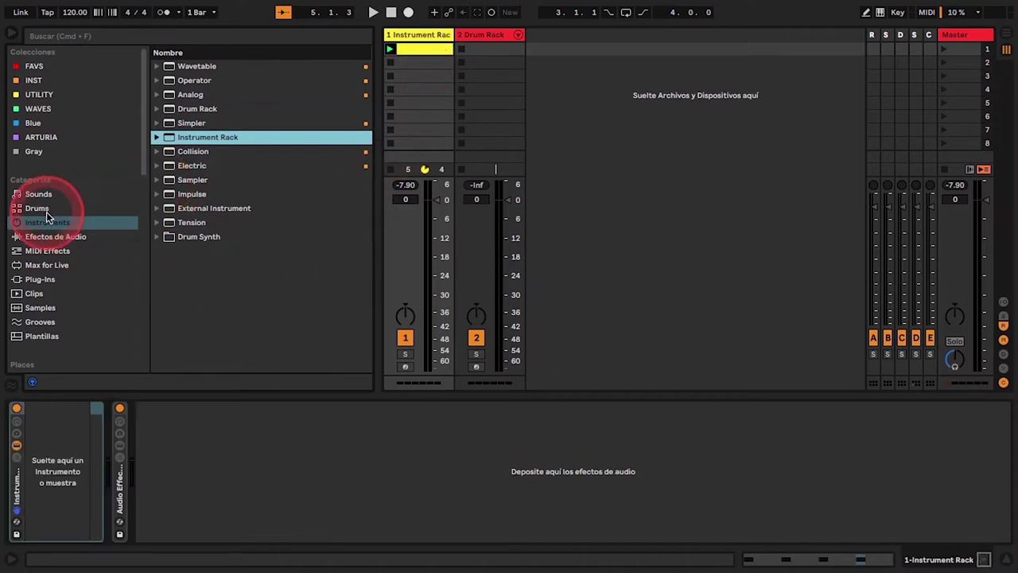
{"action": "scroll", "coordinate": [246, 213], "scroll_direction": "up", "scroll_amount": 10}
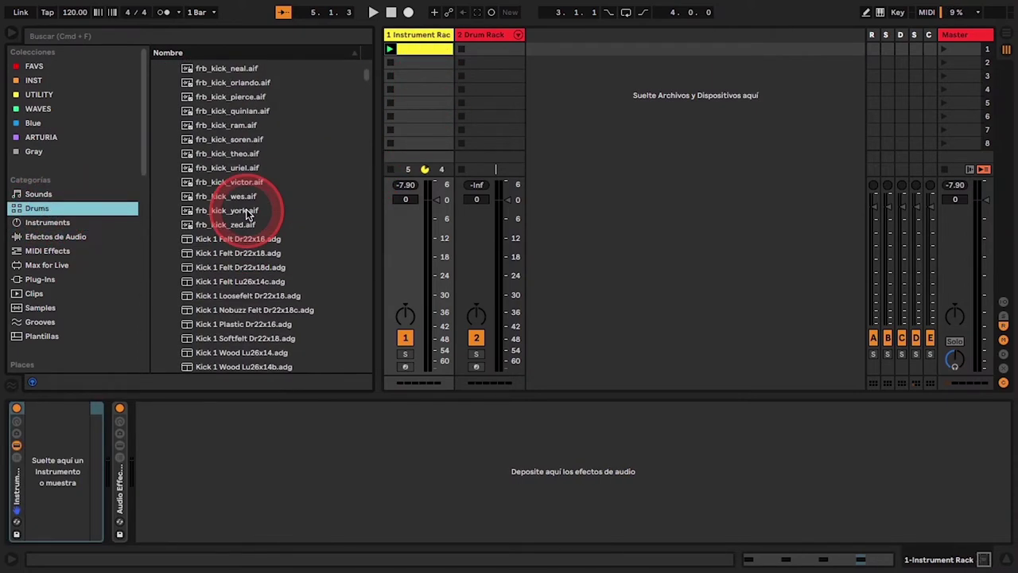
{"action": "scroll", "coordinate": [247, 213], "scroll_direction": "down", "scroll_amount": 12}
{"action": "scroll", "coordinate": [246, 213], "scroll_direction": "down", "scroll_amount": 7}
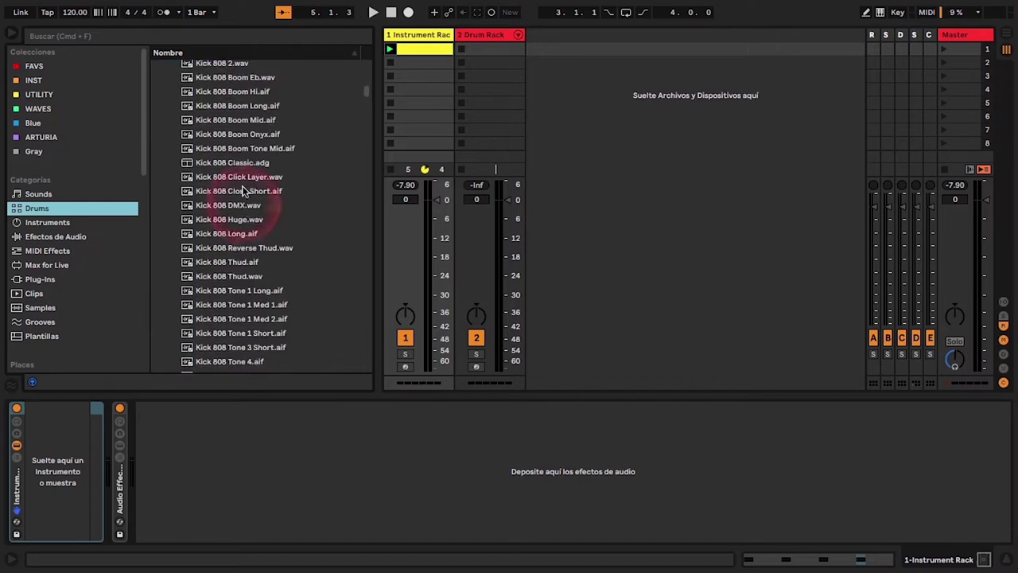
{"action": "left_click", "coordinate": [230, 178]}
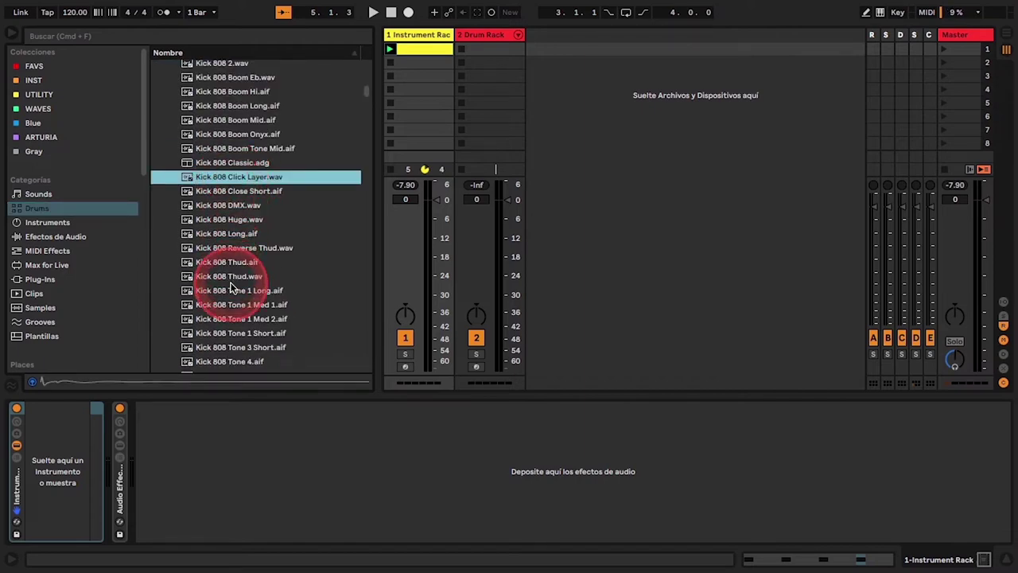
{"action": "scroll", "coordinate": [229, 282], "scroll_direction": "down", "scroll_amount": 6}
{"action": "left_click", "coordinate": [222, 327], "text": "shift"}
{"action": "left_click_drag", "start_coordinate": [222, 328], "coordinate": [68, 443]}
Show the rack's chain zones and distribute the ranges of all kick chains equally across the chain selector
{"action": "left_click", "coordinate": [18, 462]}
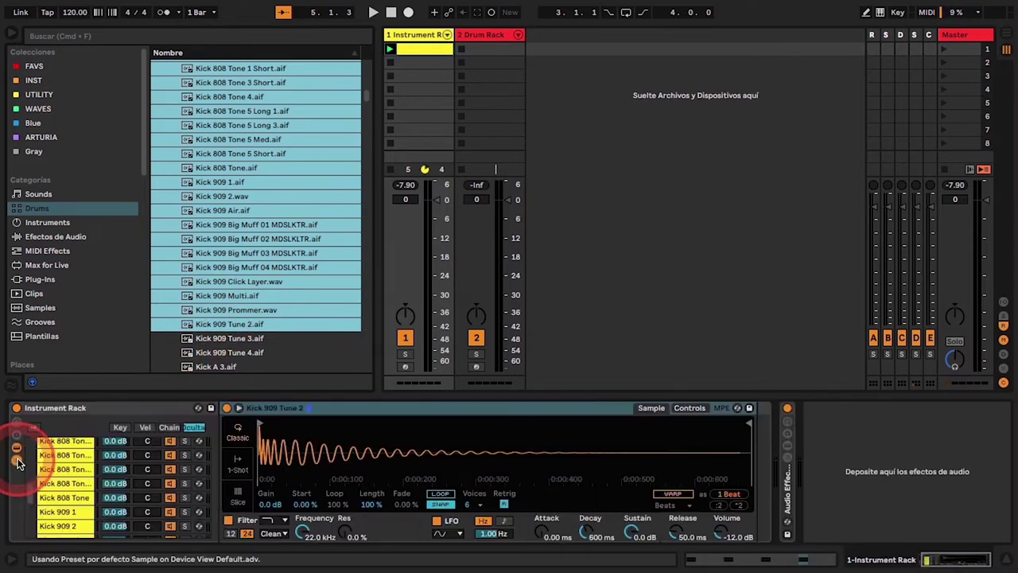
{"action": "left_click", "coordinate": [168, 427]}
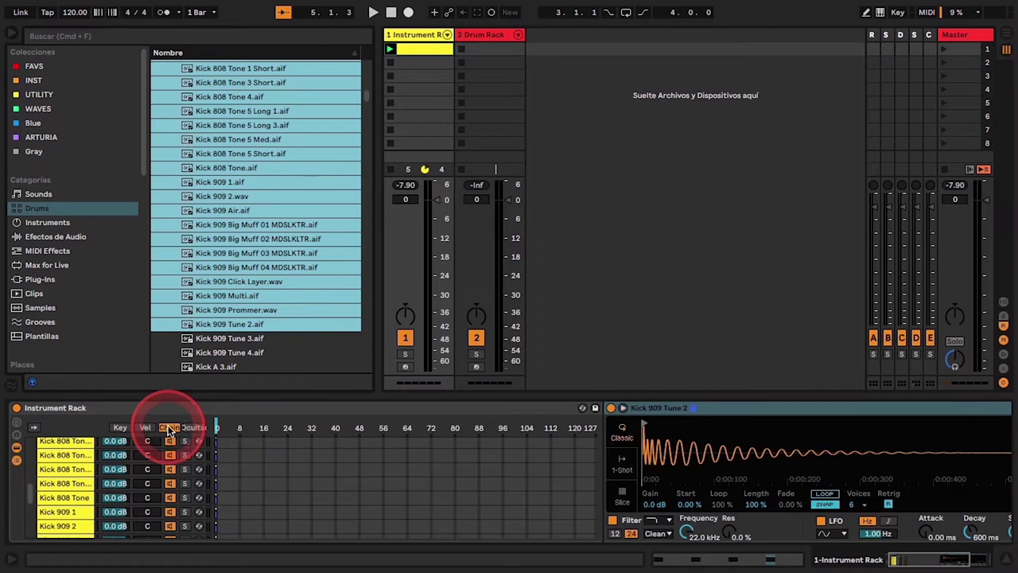
{"action": "left_click_drag", "start_coordinate": [217, 440], "coordinate": [619, 443]}
{"action": "right_click", "coordinate": [347, 478]}
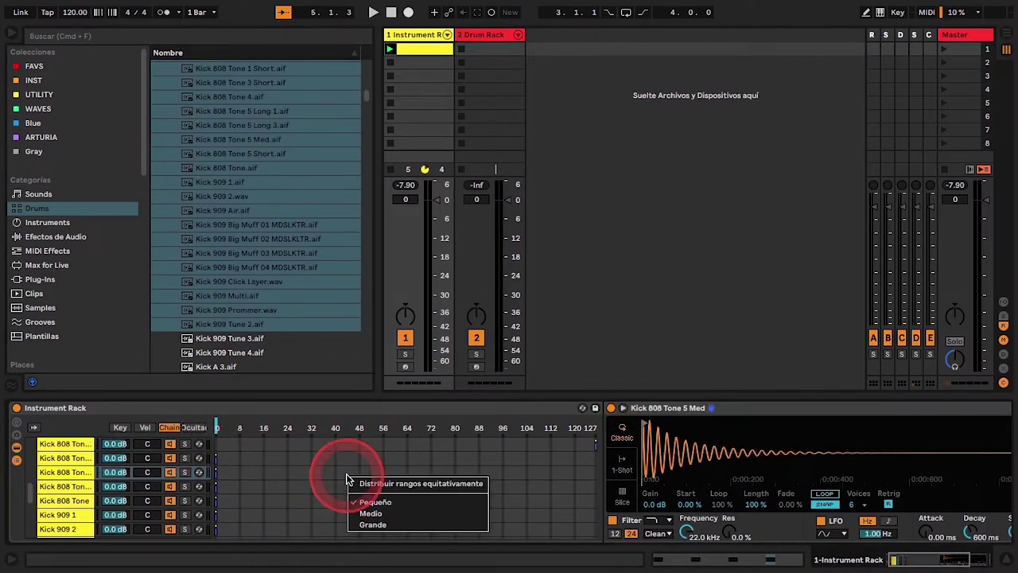
{"action": "left_click", "coordinate": [386, 484]}
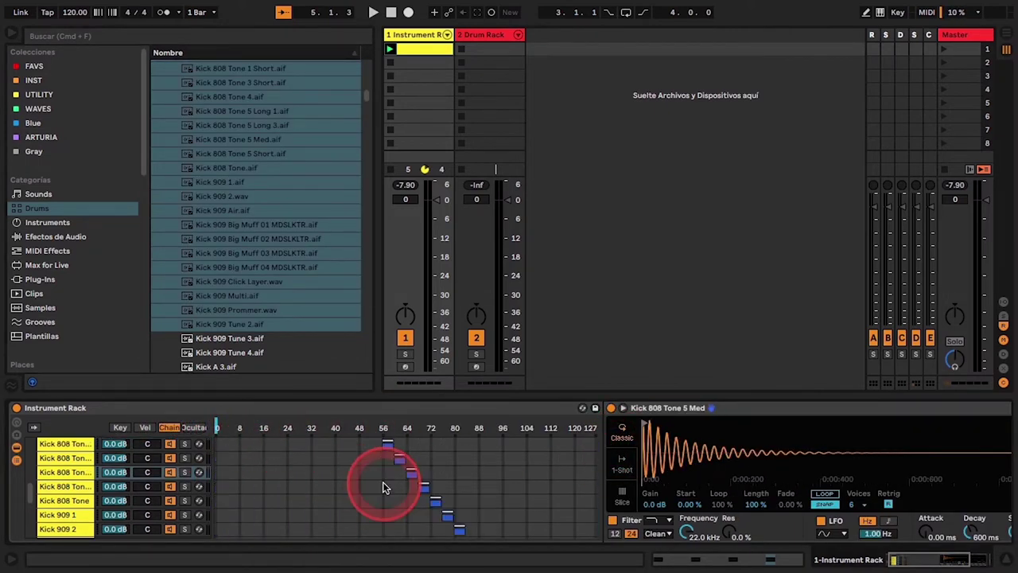
Map the new rack's chain selector to Macro 1 and reduce the macro controls to a single one
{"action": "left_click", "coordinate": [16, 429]}
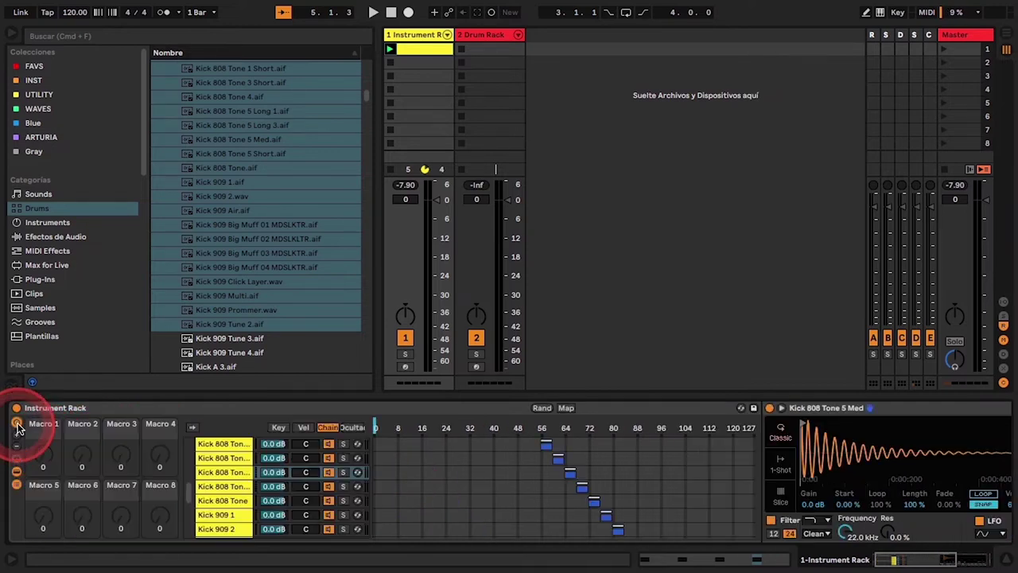
{"action": "left_click", "coordinate": [566, 408]}
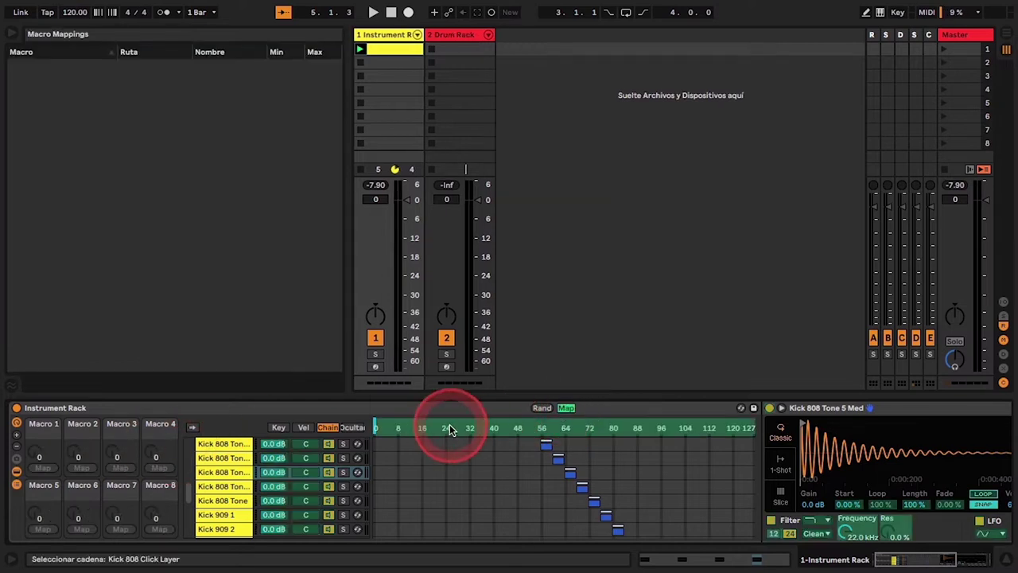
{"action": "left_click", "coordinate": [39, 467]}
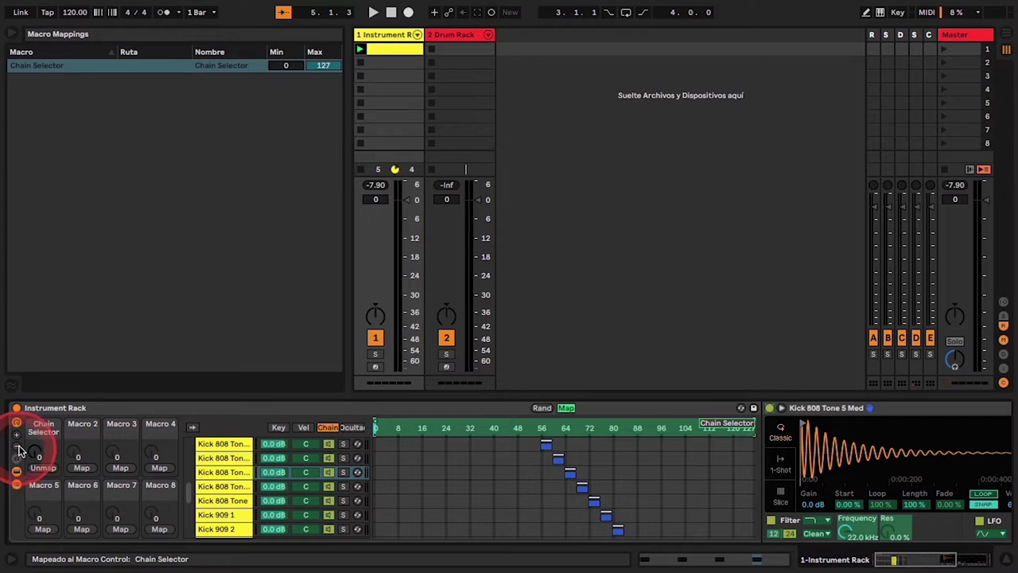
{"action": "left_click", "coordinate": [19, 447]}
{"action": "left_click", "coordinate": [19, 447]}
{"action": "left_click", "coordinate": [19, 449]}
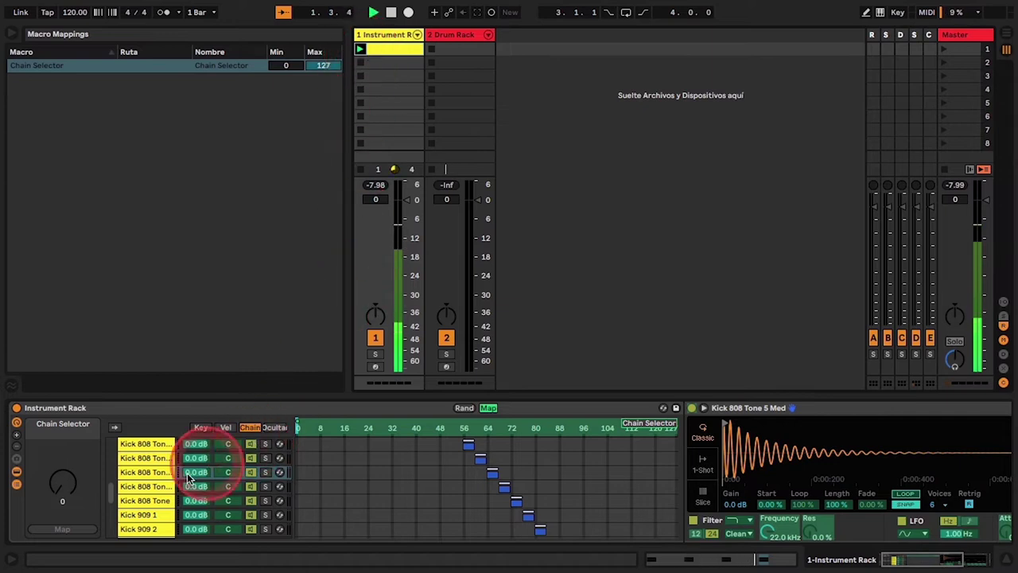
Audition the 808 and 909 kicks during playback with the Chain Selector macro, leaving it at 73, and exit mapping mode
{"action": "left_click_drag", "start_coordinate": [57, 483], "coordinate": [56, 480]}
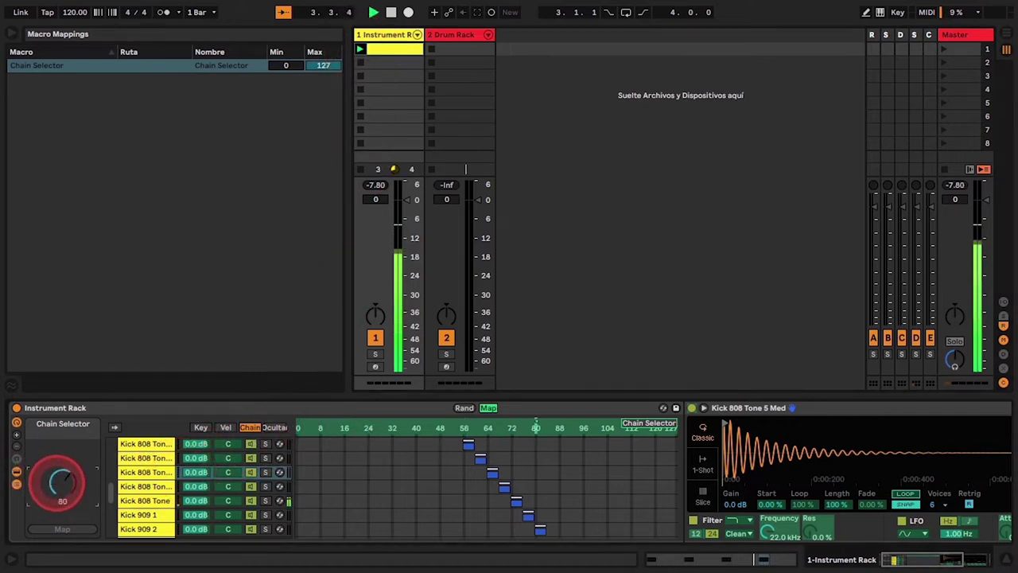
{"action": "left_click_drag", "start_coordinate": [62, 481], "coordinate": [65, 491]}
{"action": "left_click", "coordinate": [487, 407]}
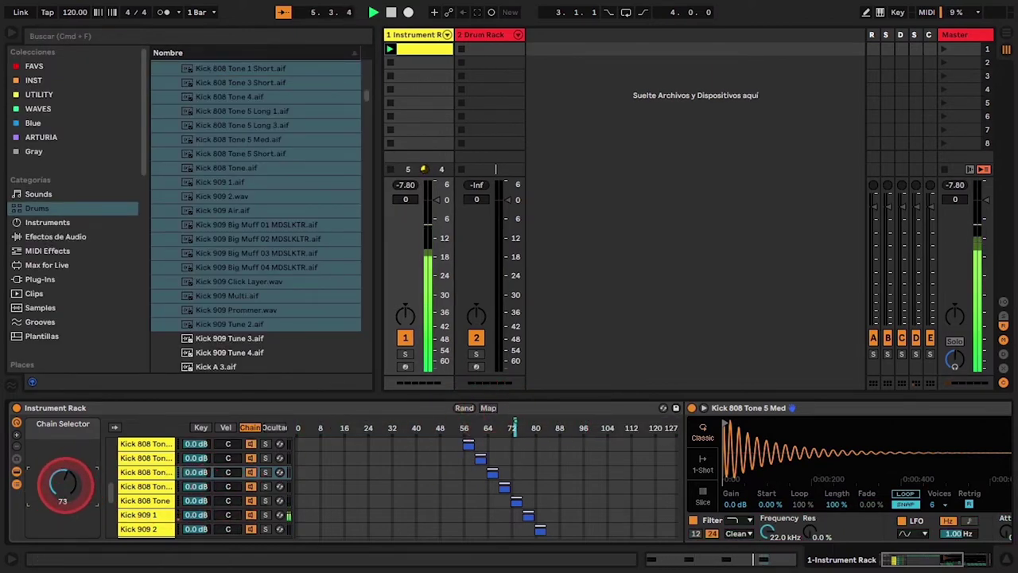
Rename the Instrument Rack to C KICK and move it onto the Drum Rack's C#1 pad
{"action": "left_click", "coordinate": [66, 410]}
{"action": "left_click", "coordinate": [66, 412]}
{"action": "key", "text": "super+r"}
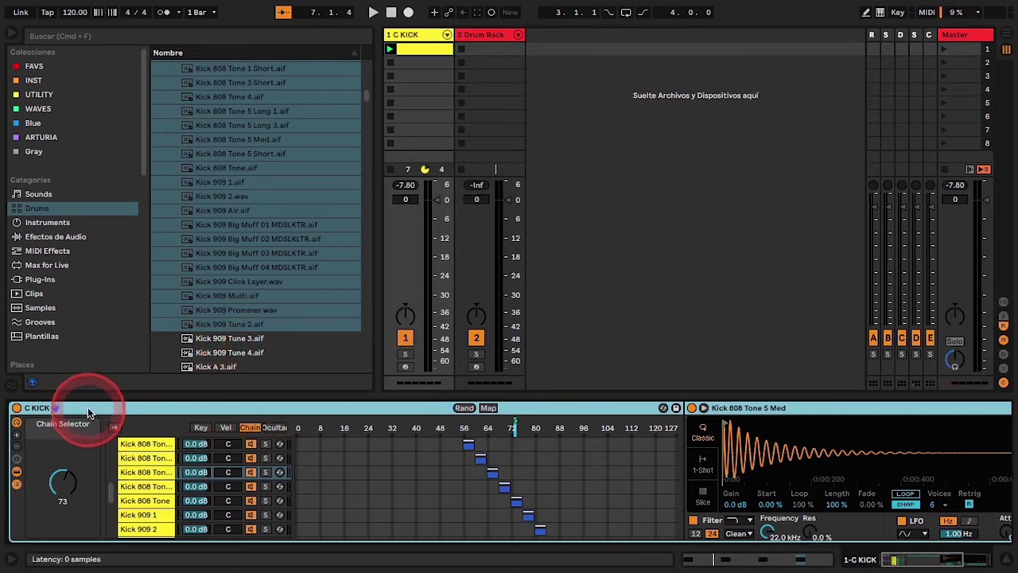
{"action": "left_click_drag", "start_coordinate": [88, 407], "coordinate": [366, 260]}
{"action": "left_click_drag", "start_coordinate": [444, 74], "coordinate": [101, 520]}
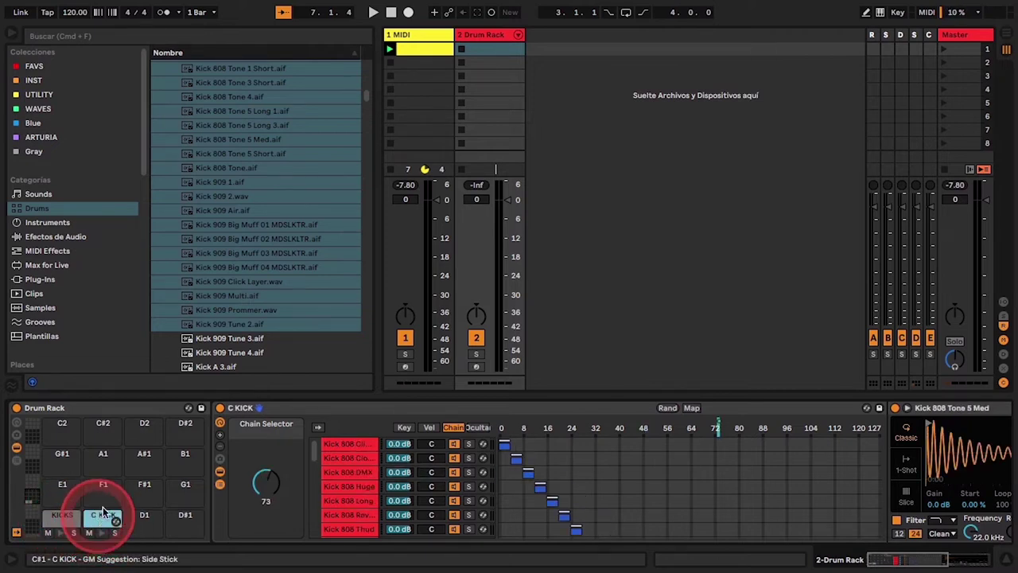
Create a clip in the Drum Rack track's first slot with KICKS notes on all four beats and C KICK notes at 1.2.3 and 1.4.4
{"action": "double_click", "coordinate": [488, 49]}
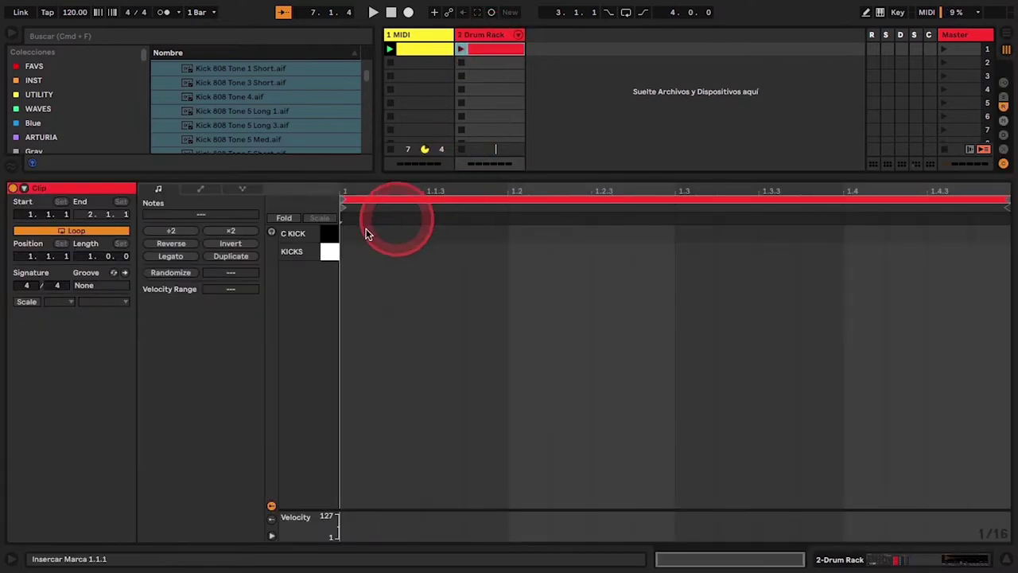
{"action": "double_click", "coordinate": [356, 250]}
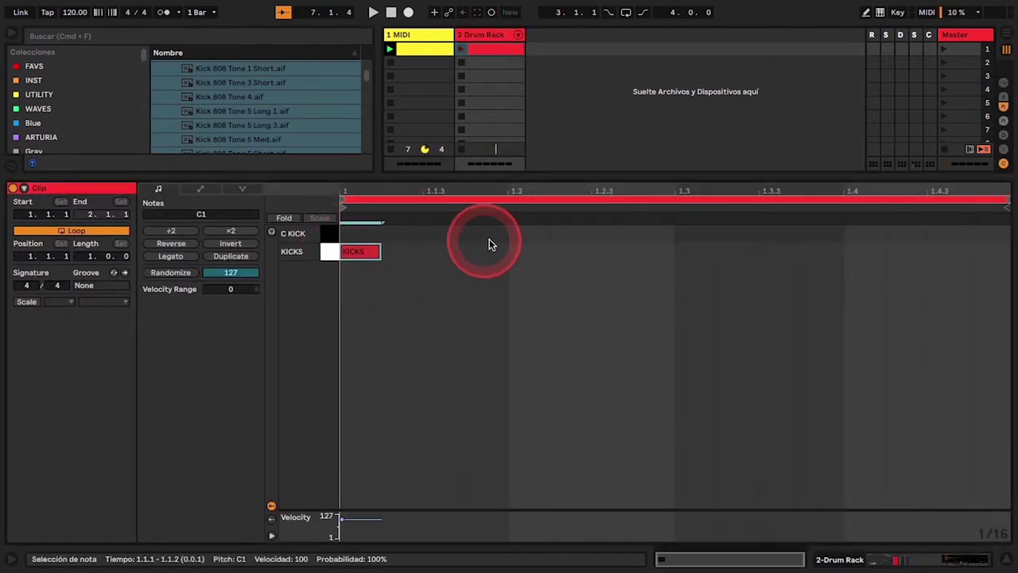
{"action": "double_click", "coordinate": [518, 252]}
{"action": "double_click", "coordinate": [603, 233]}
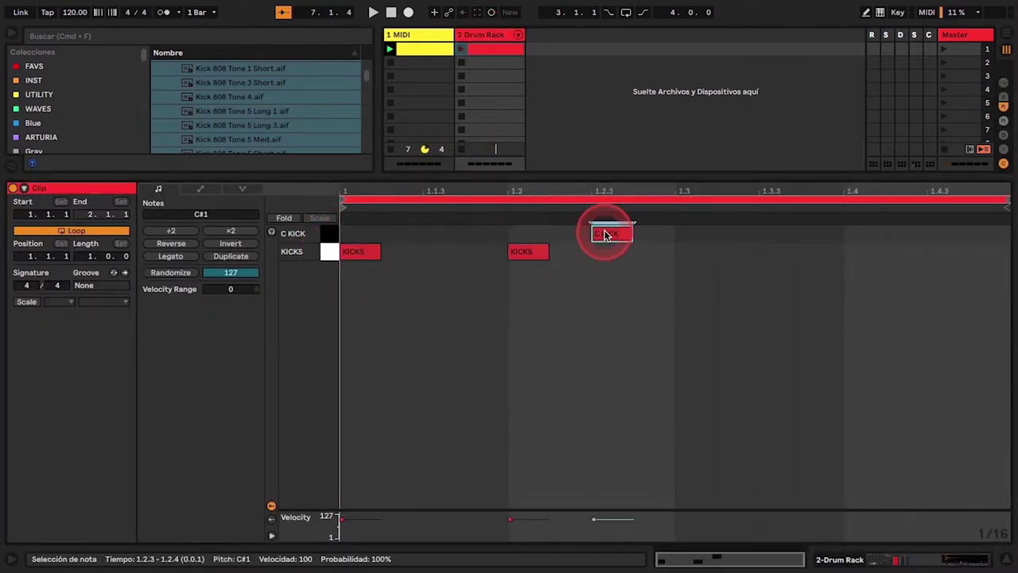
{"action": "double_click", "coordinate": [698, 252]}
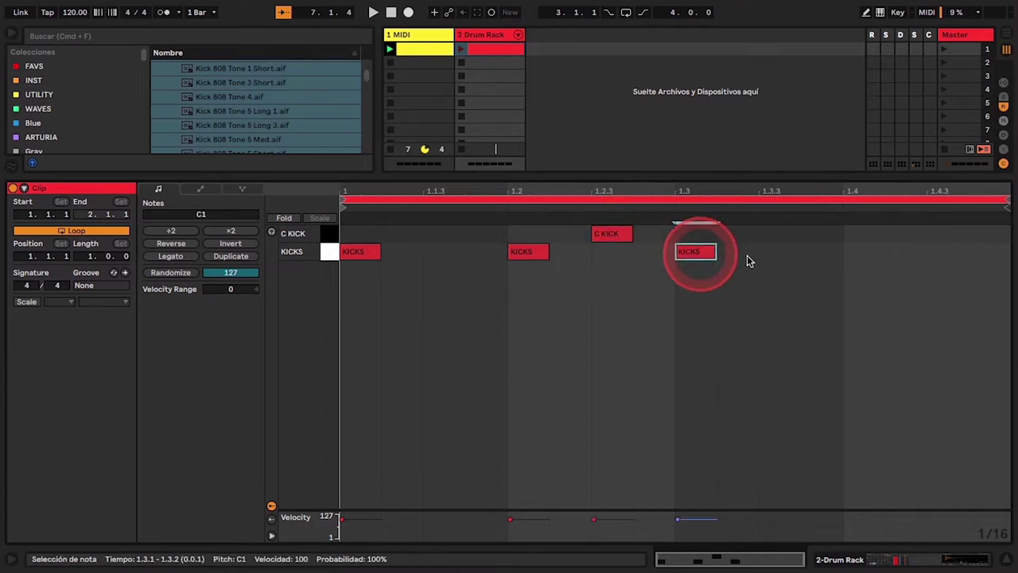
{"action": "double_click", "coordinate": [865, 253]}
{"action": "double_click", "coordinate": [991, 233]}
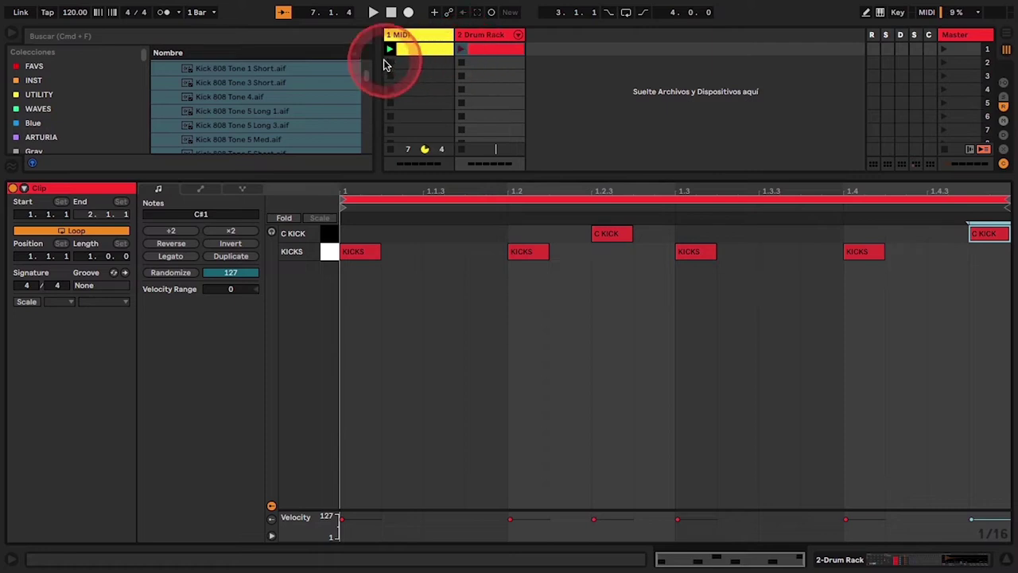
Play the Drum Rack clip, audition the KICKS pad's samples with its Chain Selector macro, leave it at 122, and stop playback
{"action": "left_click", "coordinate": [462, 49]}
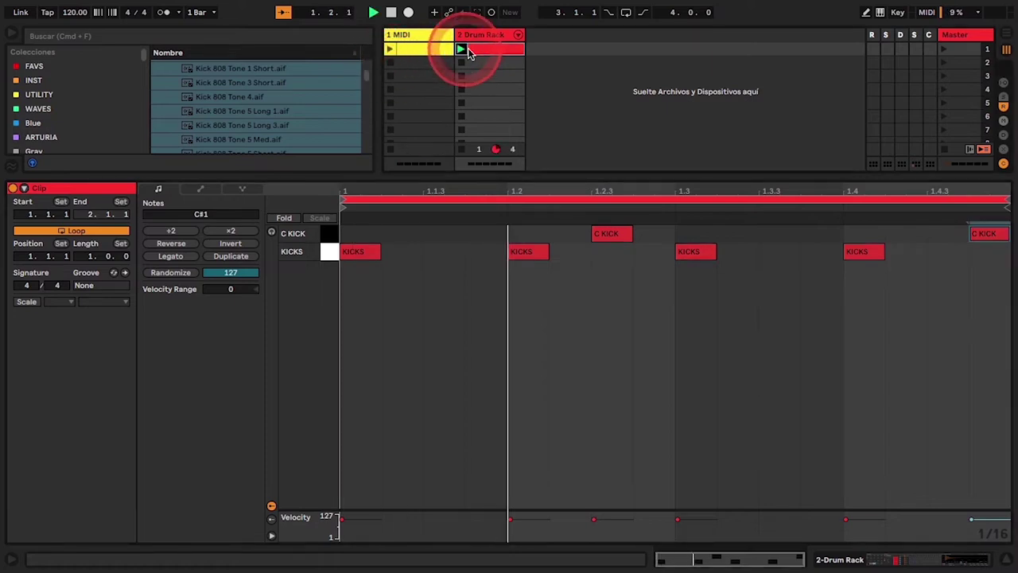
{"action": "double_click", "coordinate": [486, 35]}
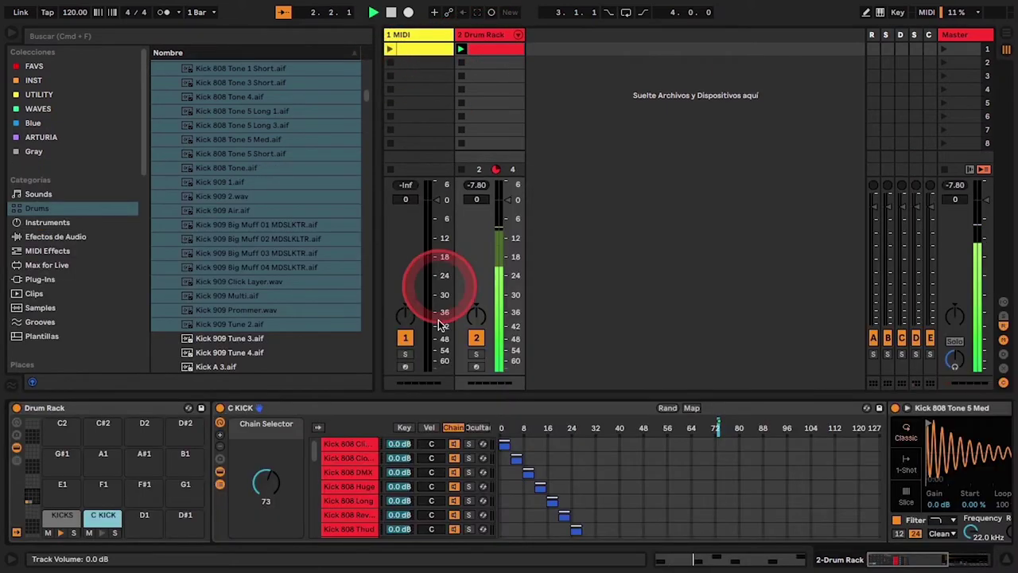
{"action": "left_click", "coordinate": [59, 517]}
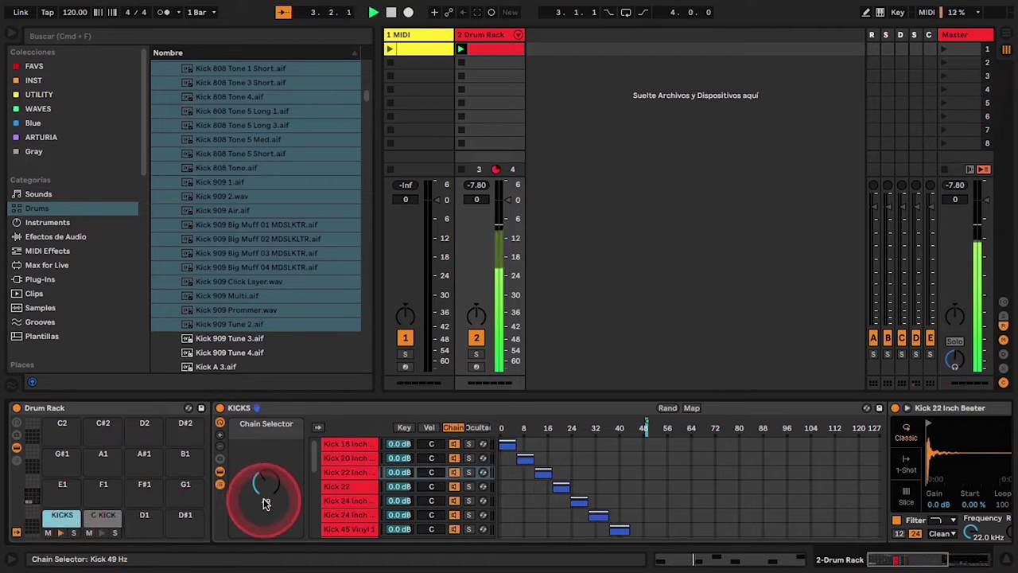
{"action": "left_click_drag", "start_coordinate": [265, 492], "coordinate": [265, 490]}
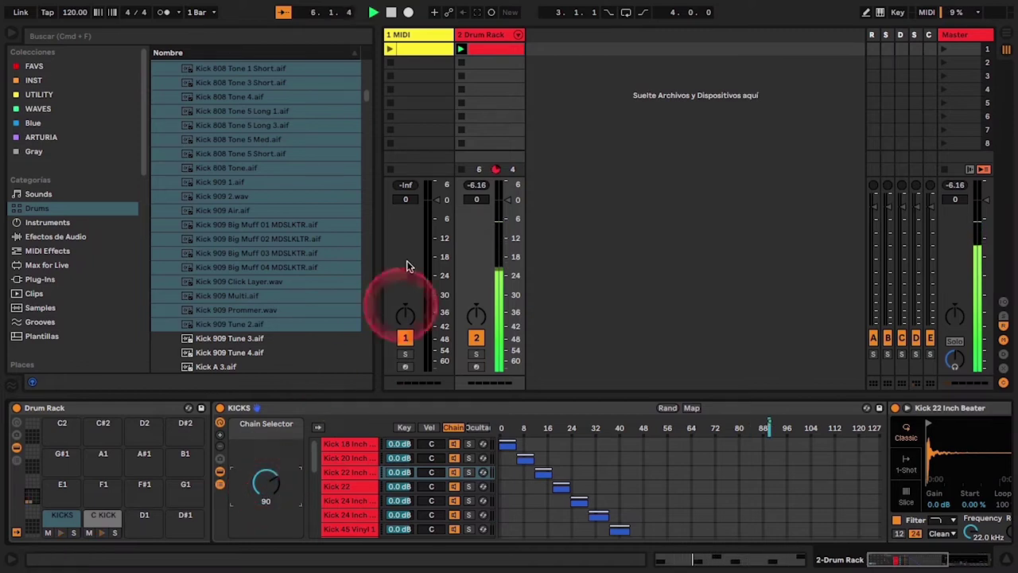
{"action": "left_click_drag", "start_coordinate": [265, 483], "coordinate": [266, 474]}
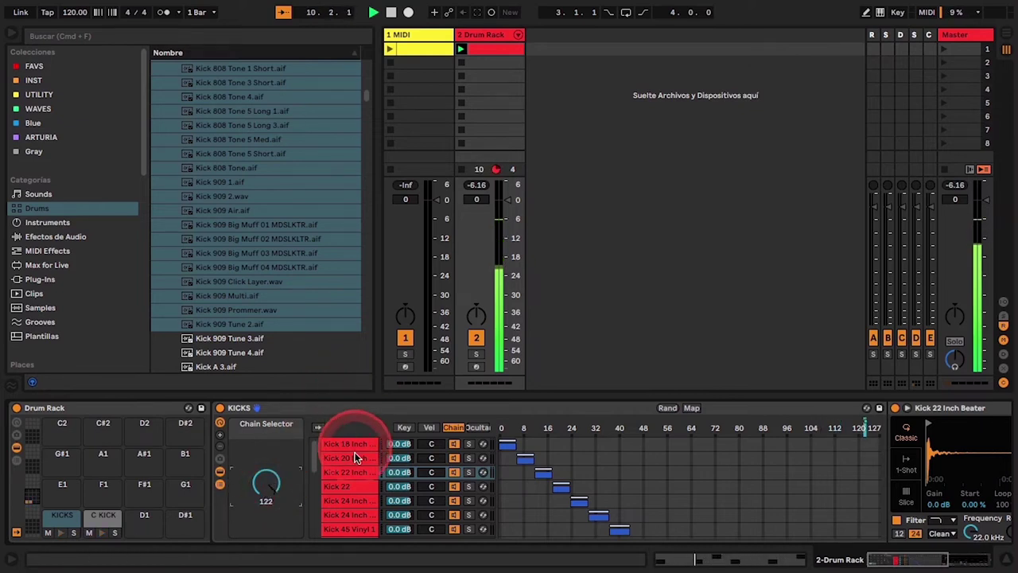
{"action": "left_click_drag", "start_coordinate": [355, 457], "coordinate": [53, 537]}
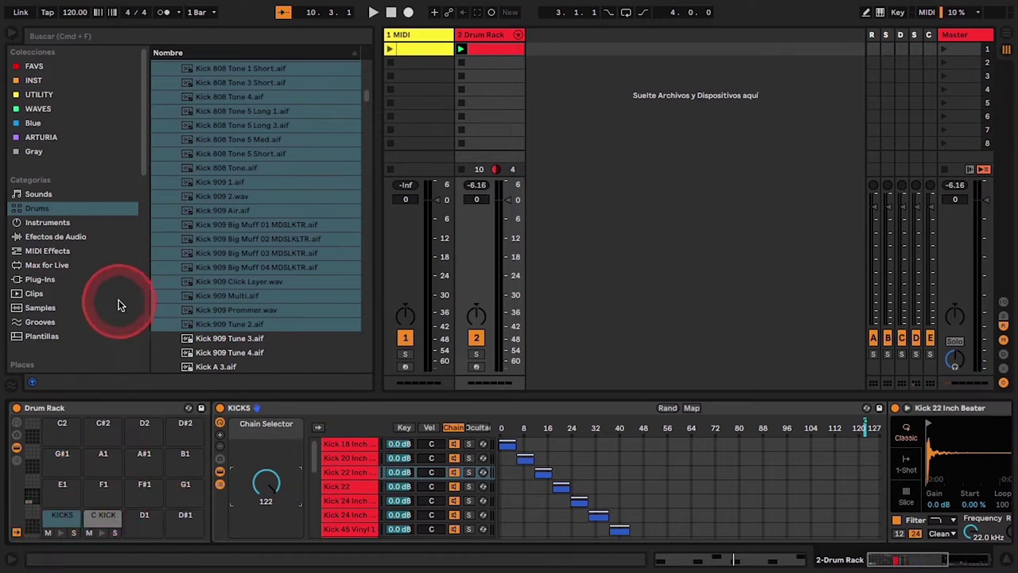
Add another empty Instrument Rack to the first MIDI track
{"action": "left_click", "coordinate": [46, 224]}
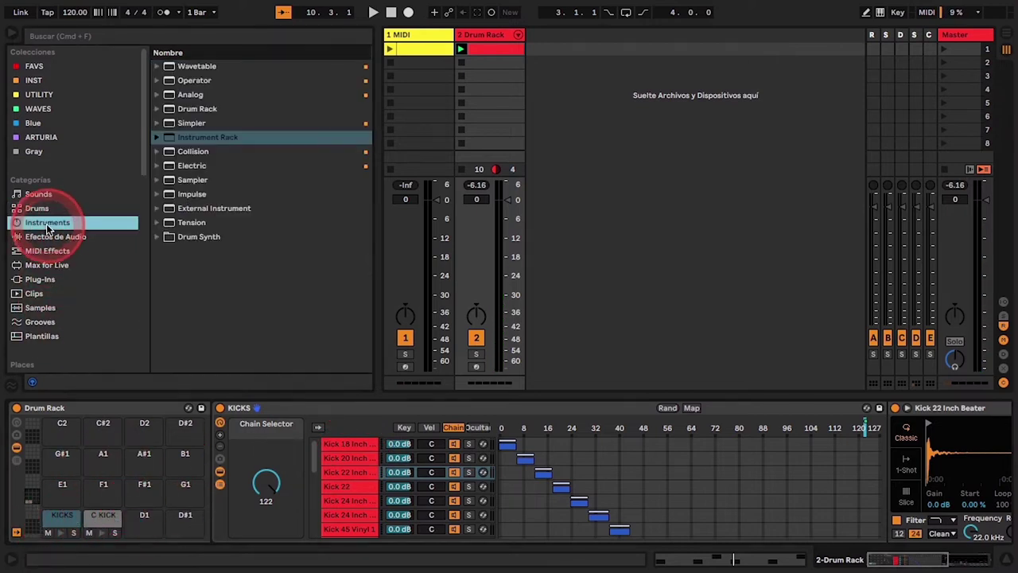
{"action": "left_click_drag", "start_coordinate": [213, 138], "coordinate": [413, 38]}
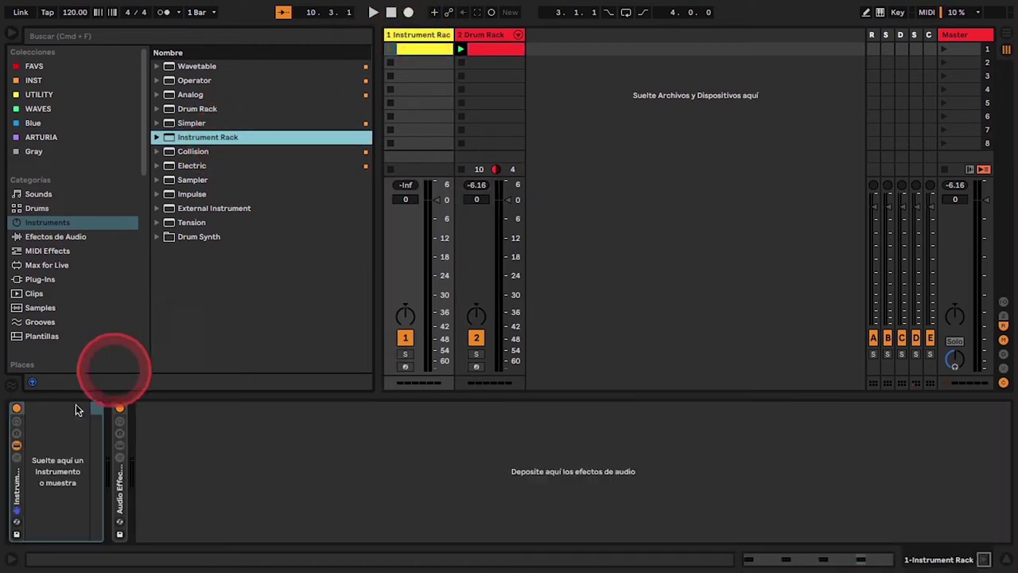
Collapse the Kick folder in the Drums library's Drum Hits and expand the Snare folder
{"action": "left_click", "coordinate": [58, 444]}
{"action": "left_click", "coordinate": [57, 251]}
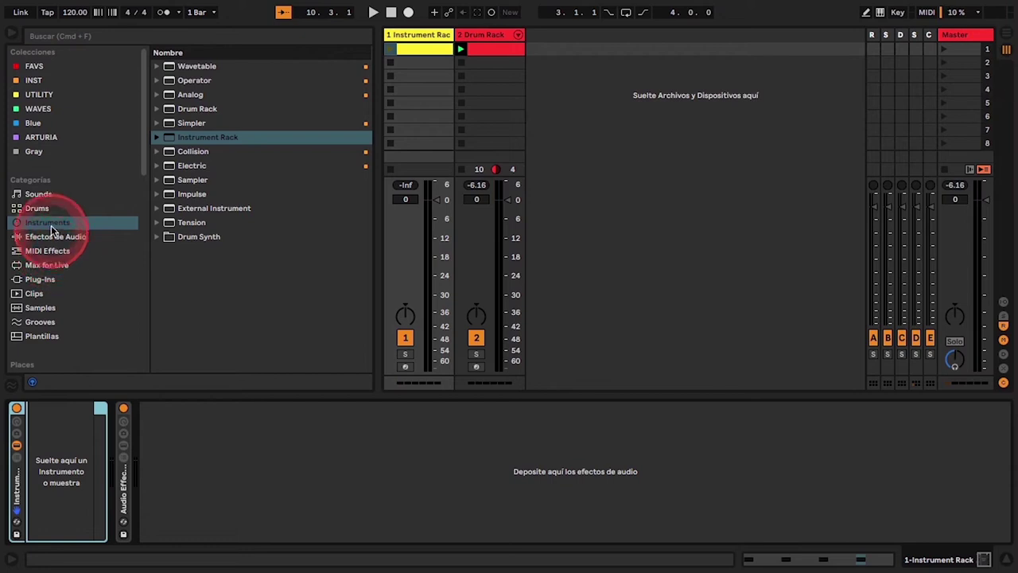
{"action": "left_click", "coordinate": [38, 209]}
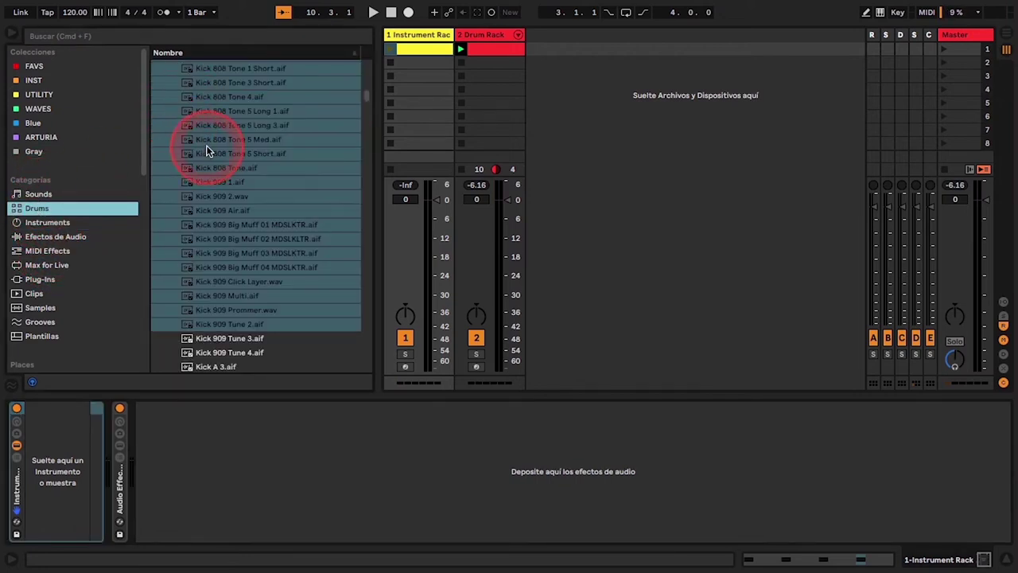
{"action": "scroll", "coordinate": [206, 151], "scroll_direction": "up", "scroll_amount": 20}
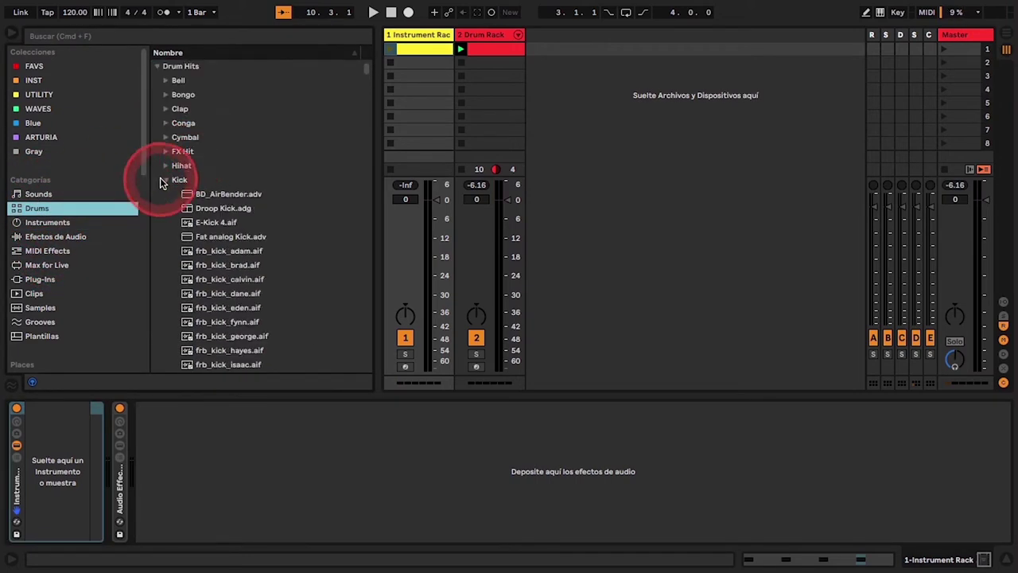
{"action": "left_click", "coordinate": [160, 180]}
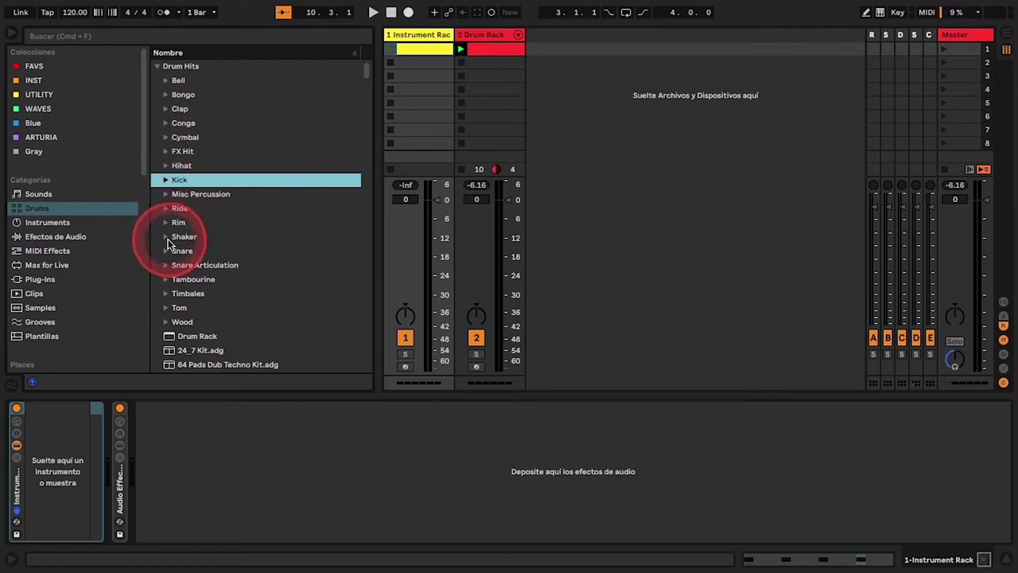
{"action": "left_click", "coordinate": [165, 250]}
Try to load the samples from Snare 808 Deep Short.aif through Snare Acoustic.aif into the empty Instrument Rack
{"action": "scroll", "coordinate": [187, 274], "scroll_direction": "down", "scroll_amount": 10}
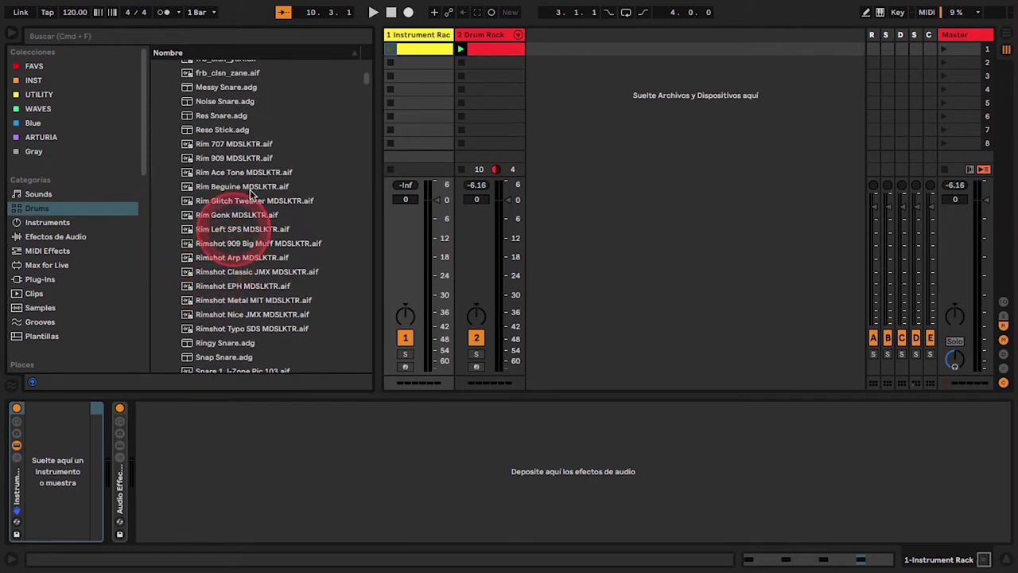
{"action": "scroll", "coordinate": [228, 175], "scroll_direction": "down", "scroll_amount": 10}
{"action": "left_click", "coordinate": [225, 184]}
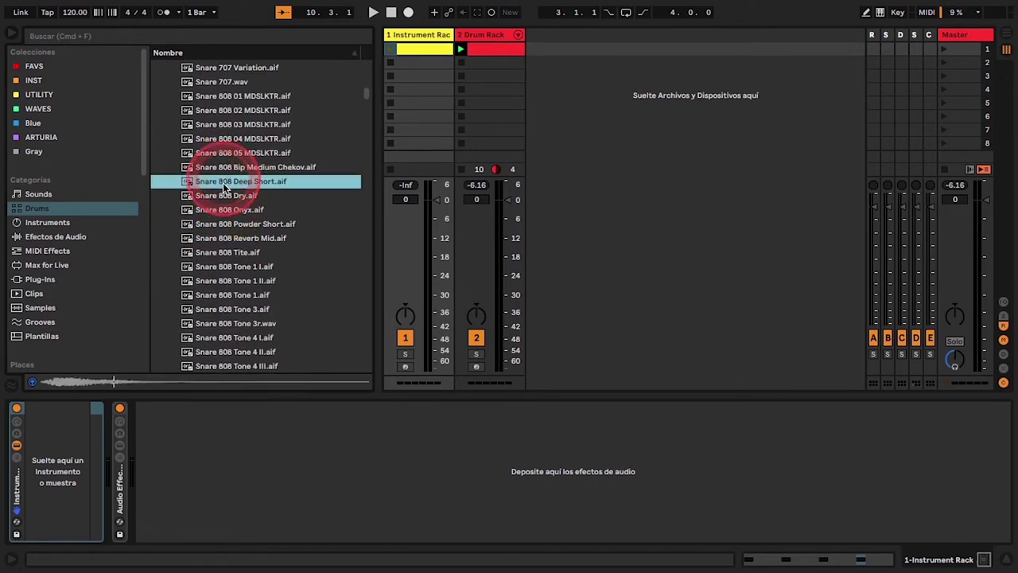
{"action": "scroll", "coordinate": [235, 263], "scroll_direction": "down", "scroll_amount": 10}
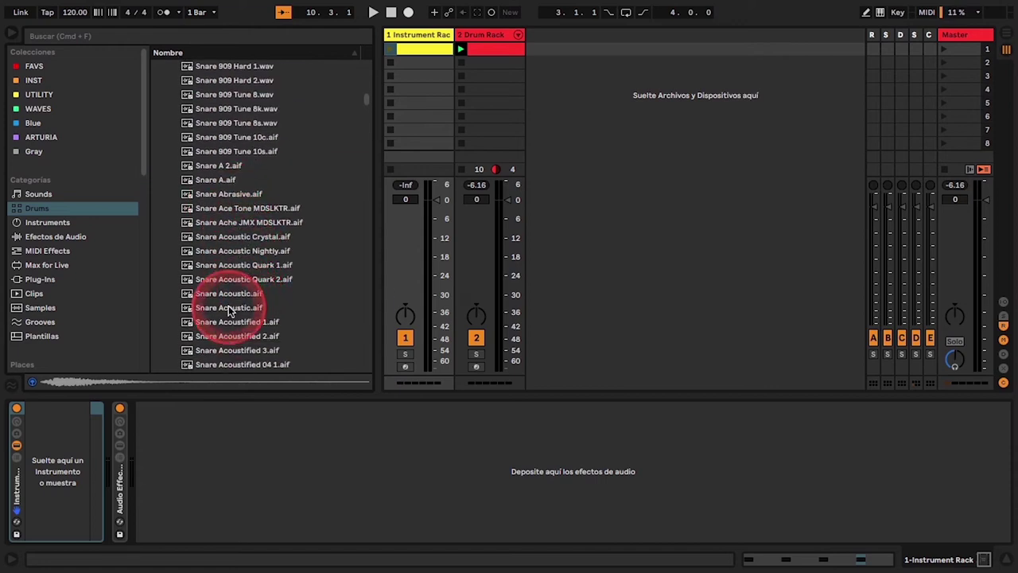
{"action": "left_click", "coordinate": [229, 308], "text": "shift"}
{"action": "left_click_drag", "start_coordinate": [225, 306], "coordinate": [66, 455]}
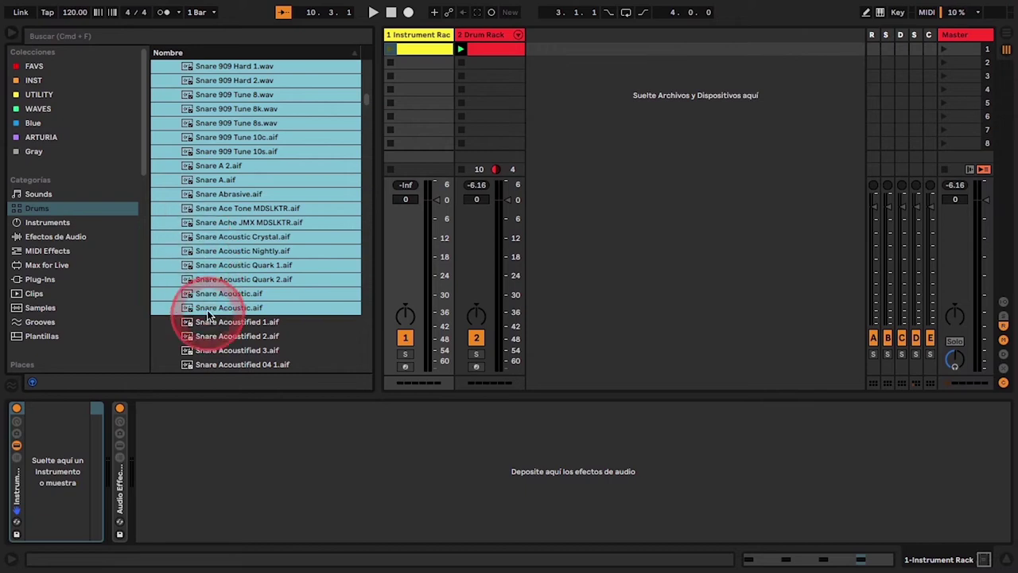
Load the samples from Snare 808.wav through Snare Acoustified 05 1.aif into the empty Instrument Rack
{"action": "scroll", "coordinate": [220, 246], "scroll_direction": "up", "scroll_amount": 10}
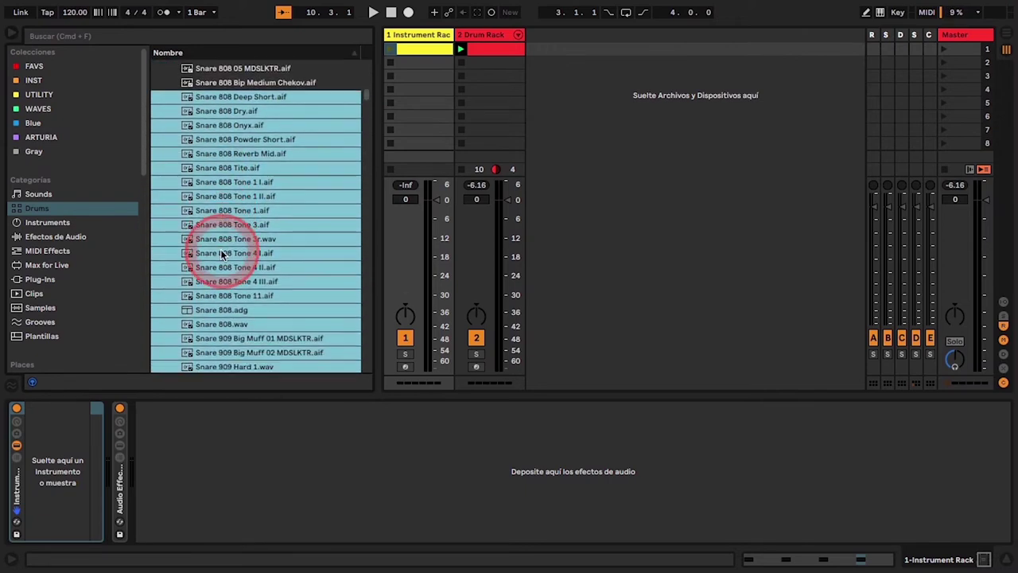
{"action": "left_click_drag", "start_coordinate": [221, 252], "coordinate": [233, 325]}
{"action": "scroll", "coordinate": [232, 326], "scroll_direction": "down", "scroll_amount": 10}
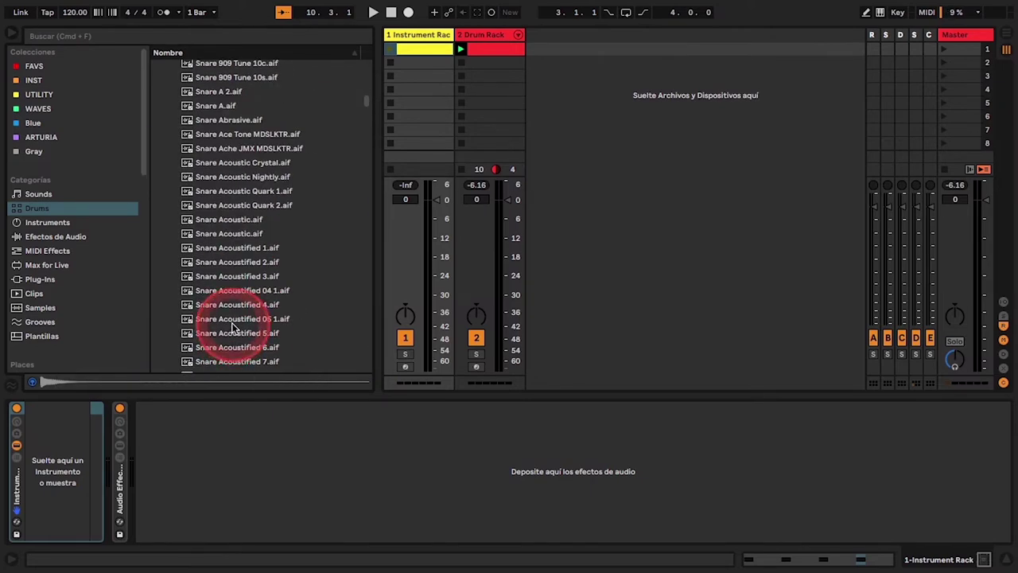
{"action": "left_click", "coordinate": [232, 318], "text": "shift"}
{"action": "left_click_drag", "start_coordinate": [231, 317], "coordinate": [63, 456]}
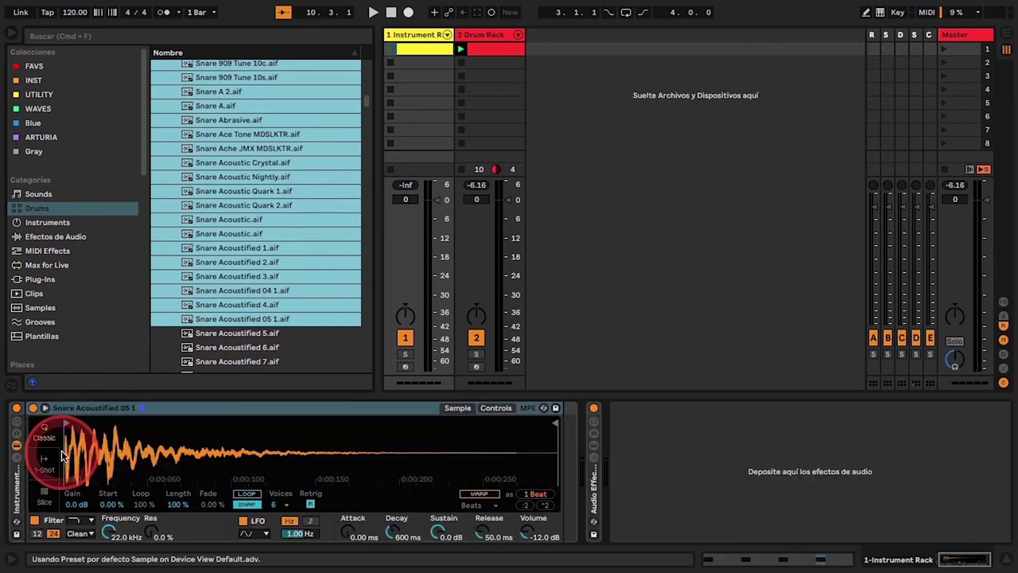
Show the snare rack's chain zones, stretch one zone to 127, and distribute the ranges equally across the chains
{"action": "left_click", "coordinate": [18, 456]}
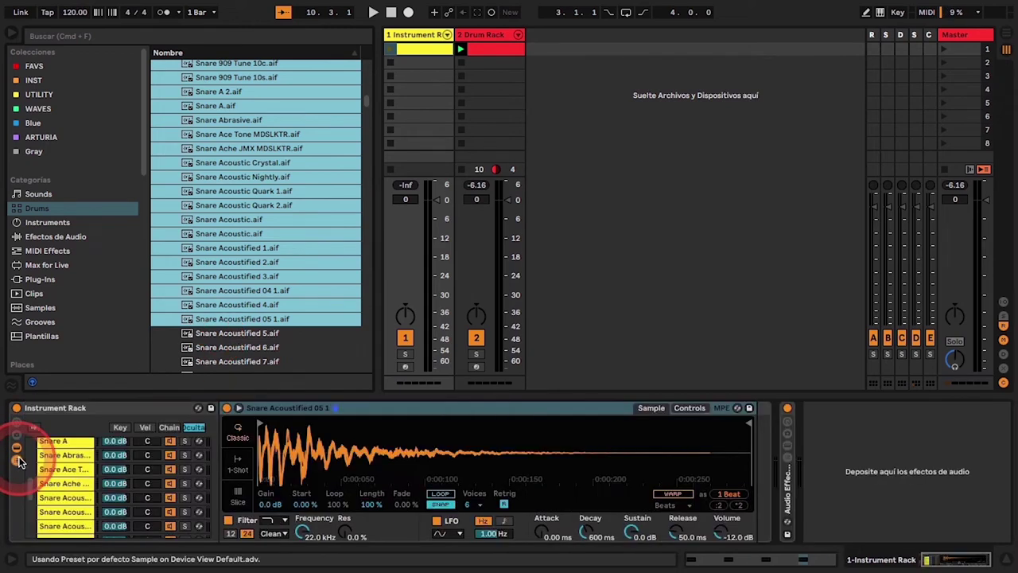
{"action": "left_click", "coordinate": [170, 427]}
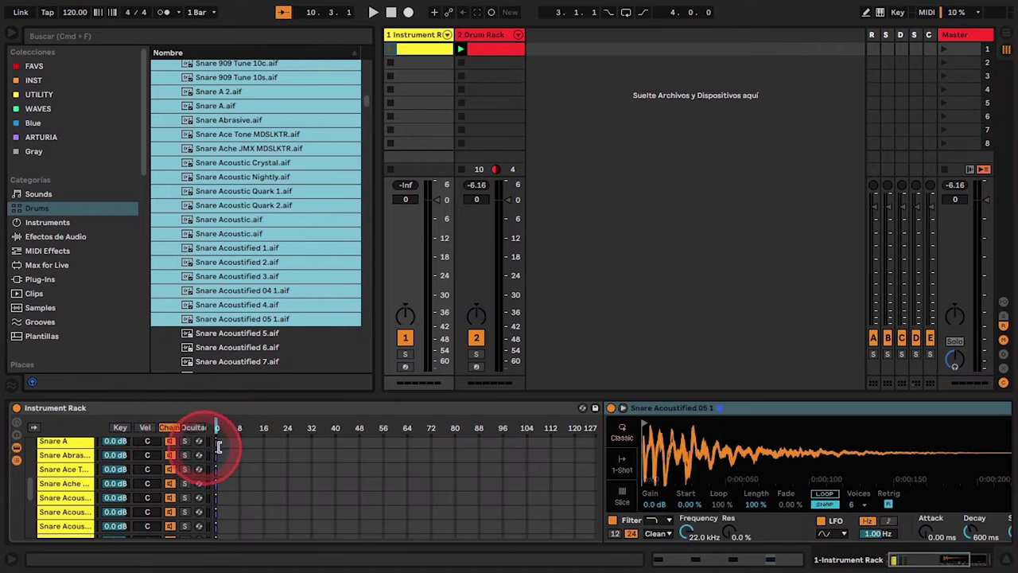
{"action": "left_click_drag", "start_coordinate": [218, 446], "coordinate": [593, 434]}
{"action": "right_click", "coordinate": [468, 489]}
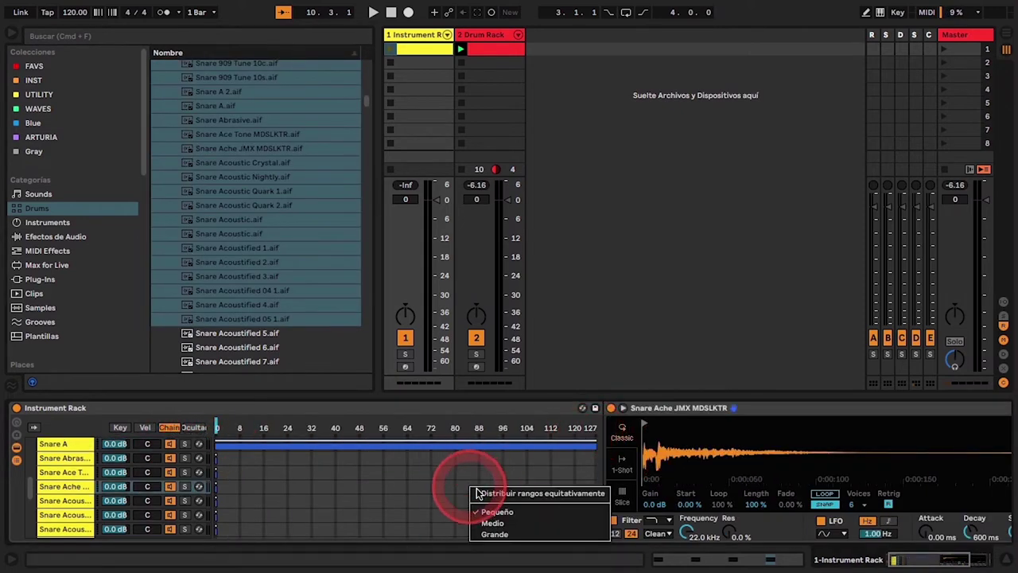
{"action": "left_click", "coordinate": [484, 490]}
{"action": "left_click", "coordinate": [264, 451]}
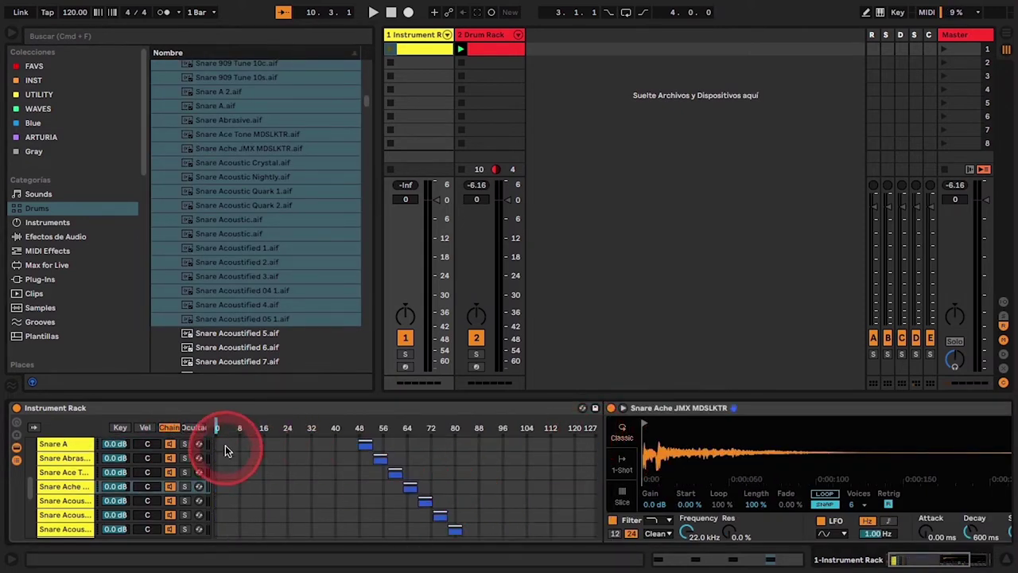
Show the snare rack's macros and map the Chain Selector to Macro 1
{"action": "left_click", "coordinate": [16, 422]}
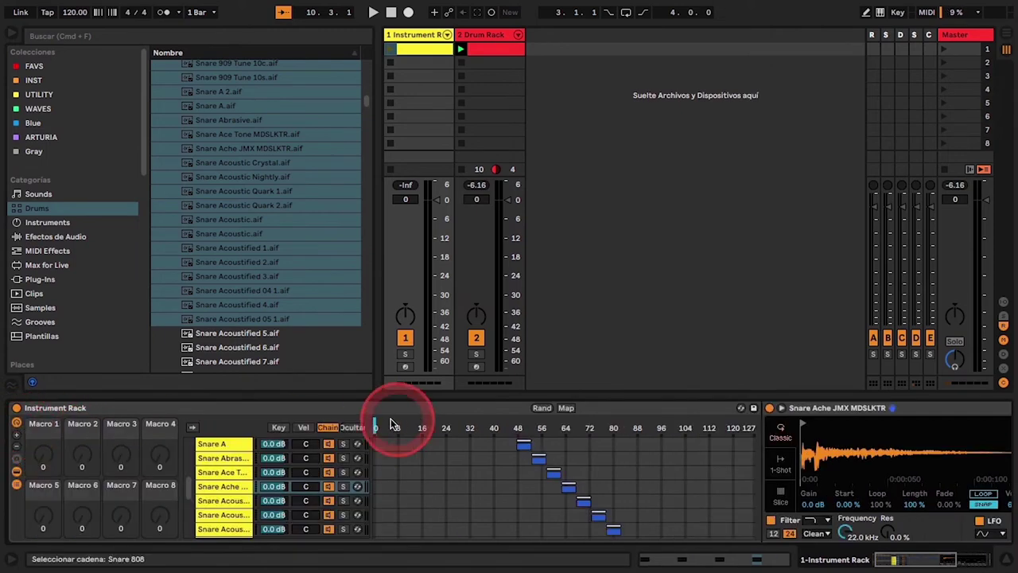
{"action": "left_click", "coordinate": [565, 408]}
{"action": "left_click", "coordinate": [552, 430]}
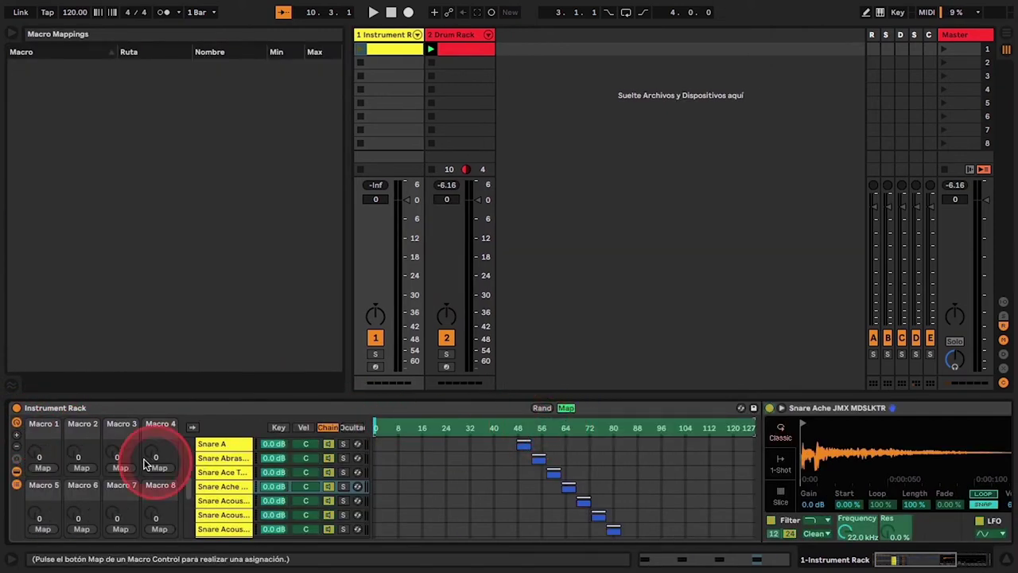
{"action": "left_click", "coordinate": [42, 468]}
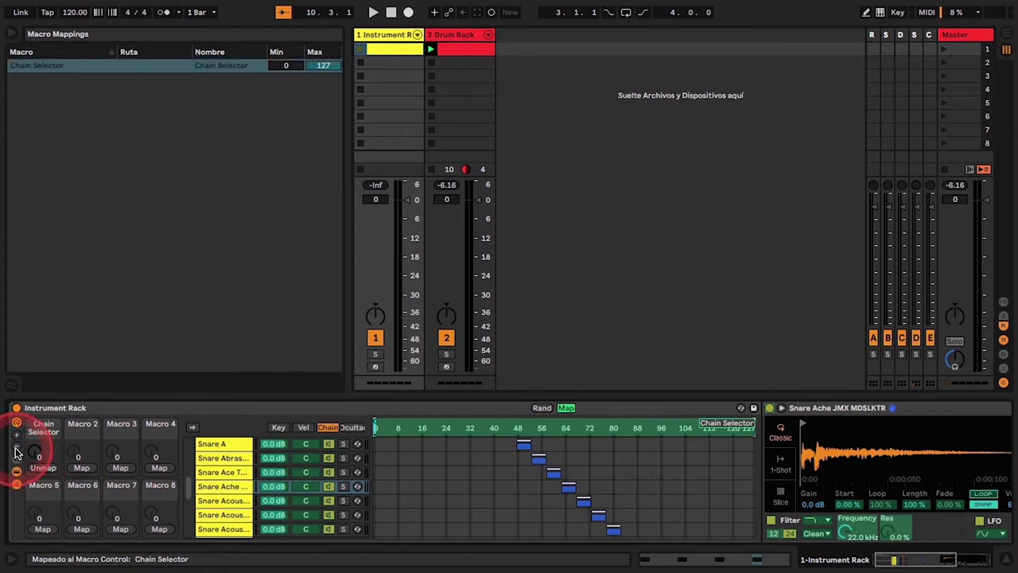
Reduce the snare rack to its single Chain Selector macro and, with mapping mode off, set the macro to 13
{"action": "left_click", "coordinate": [16, 448]}
{"action": "left_click", "coordinate": [16, 448]}
{"action": "left_click", "coordinate": [16, 448]}
{"action": "left_click", "coordinate": [16, 448]}
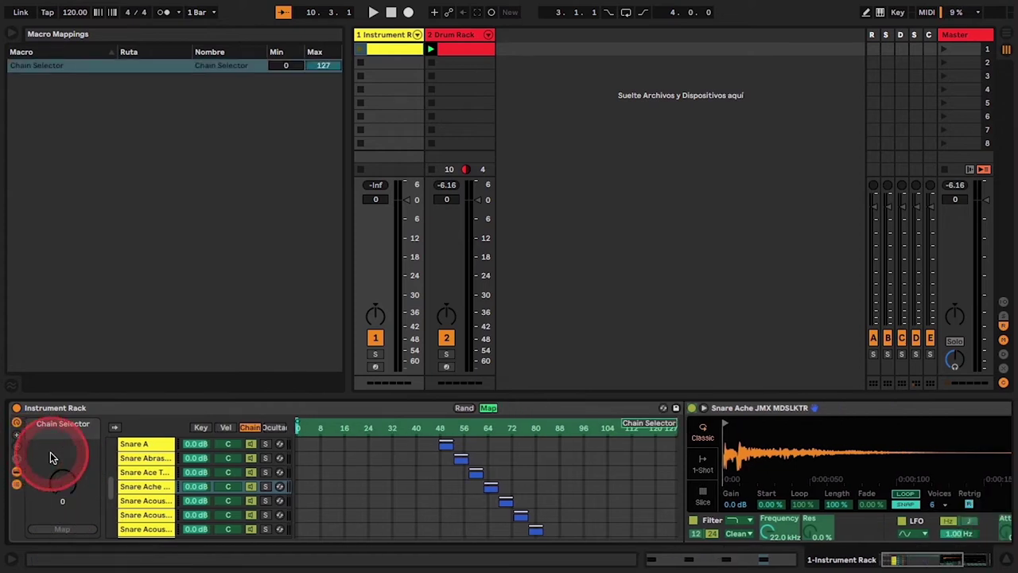
{"action": "left_click", "coordinate": [487, 407]}
{"action": "left_click", "coordinate": [121, 477]}
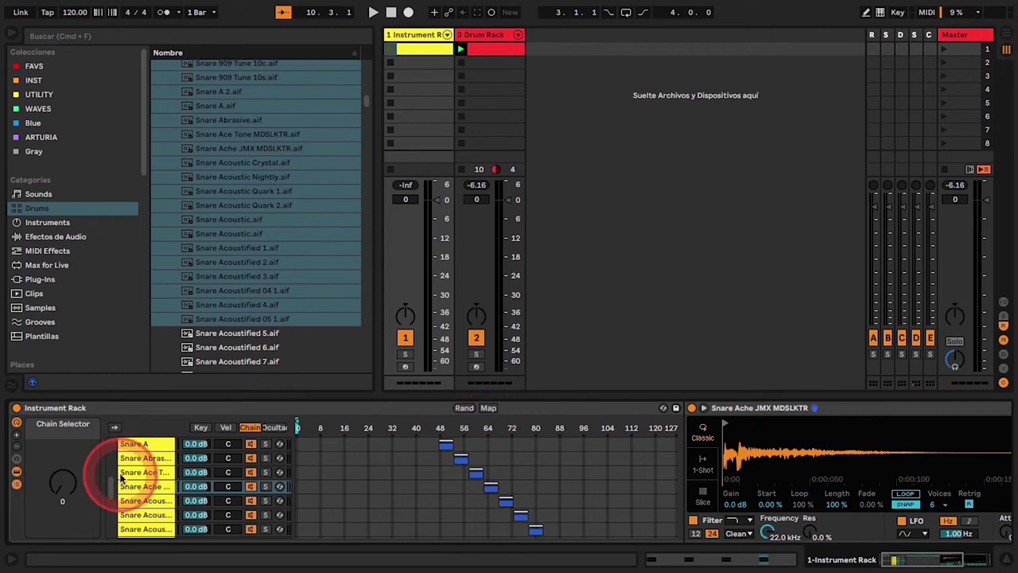
{"action": "left_click_drag", "start_coordinate": [64, 482], "coordinate": [64, 474]}
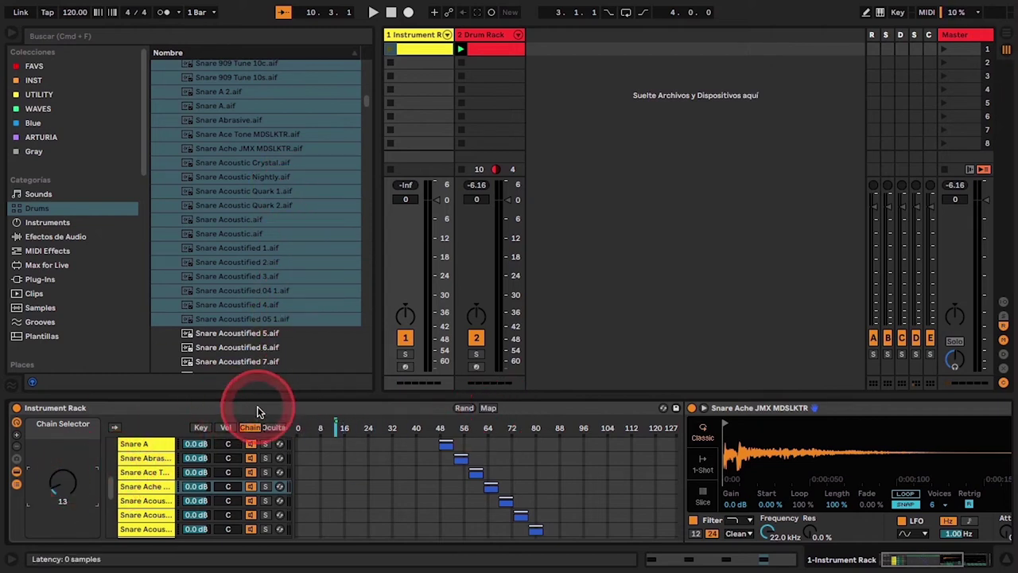
Move the snare Instrument Rack onto the Drum Rack's D1 pad and name it SNARES
{"action": "left_click", "coordinate": [497, 45]}
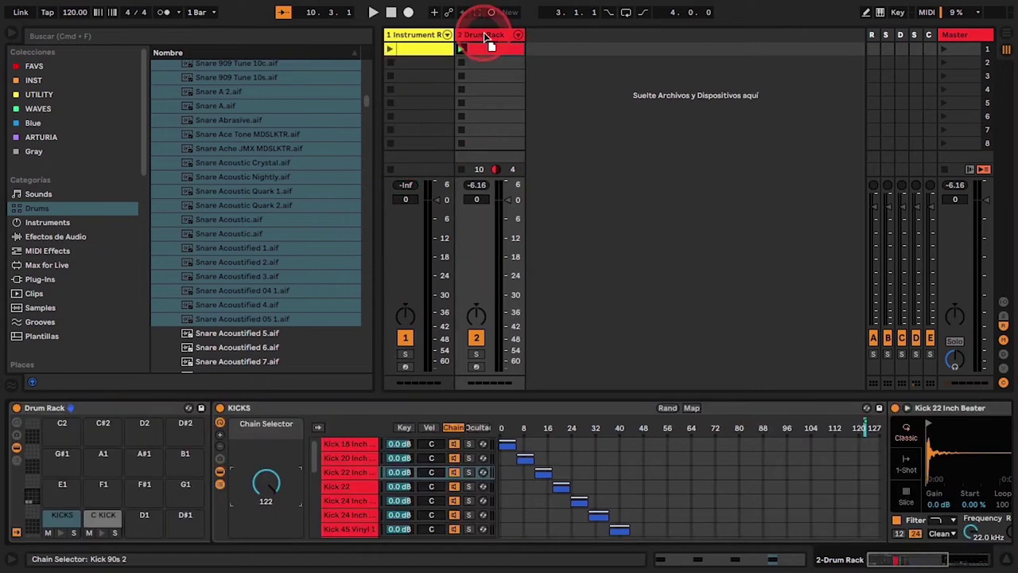
{"action": "left_click_drag", "start_coordinate": [367, 341], "coordinate": [139, 522]}
{"action": "left_click", "coordinate": [251, 410]}
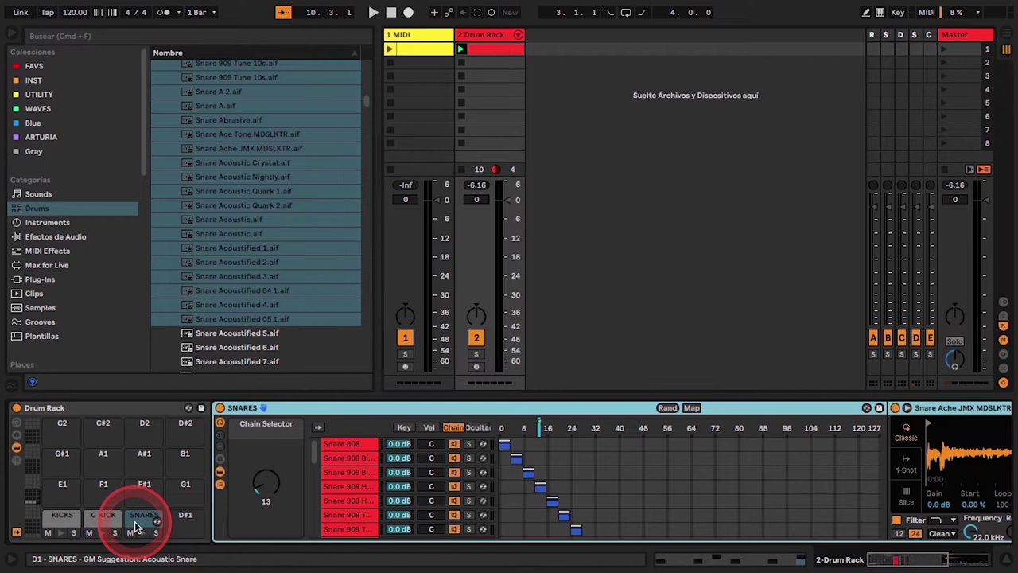
Add a new empty Instrument Rack to the first MIDI track, which has no instrument
{"action": "left_click", "coordinate": [181, 514]}
{"action": "scroll", "coordinate": [202, 204], "scroll_direction": "up", "scroll_amount": 15}
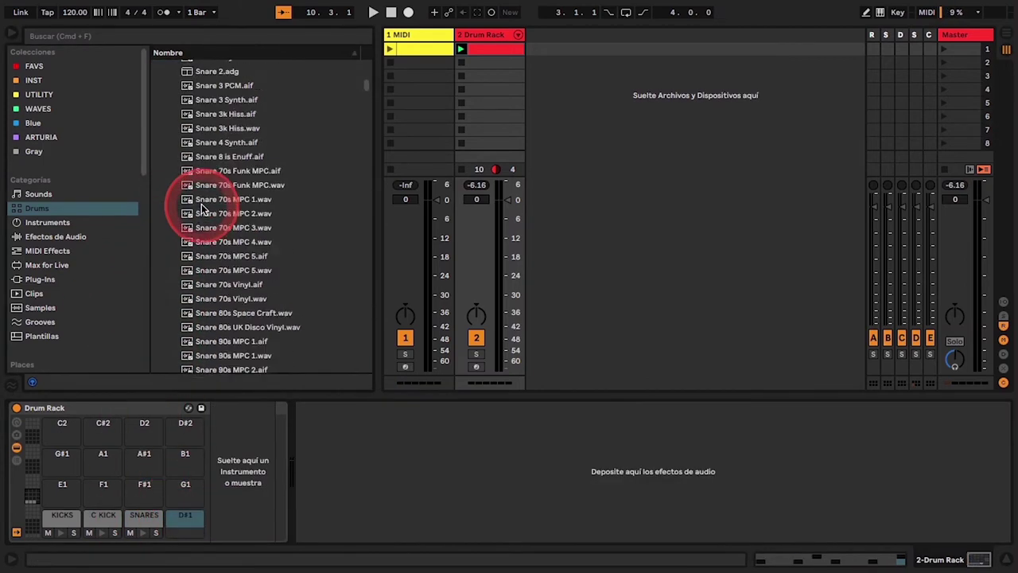
{"action": "left_click", "coordinate": [419, 36]}
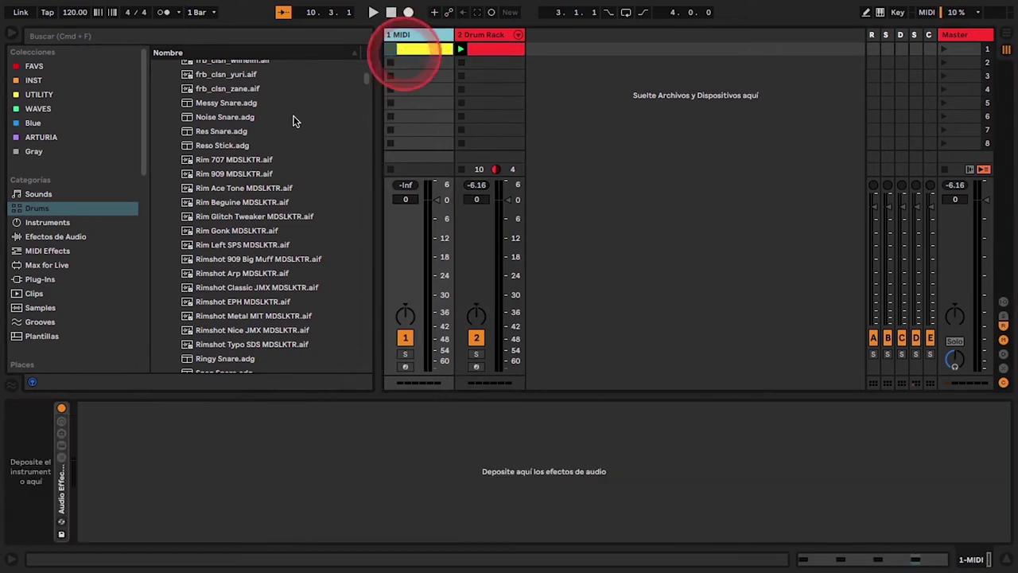
{"action": "left_click", "coordinate": [62, 238]}
{"action": "left_click_drag", "start_coordinate": [212, 142], "coordinate": [48, 433]}
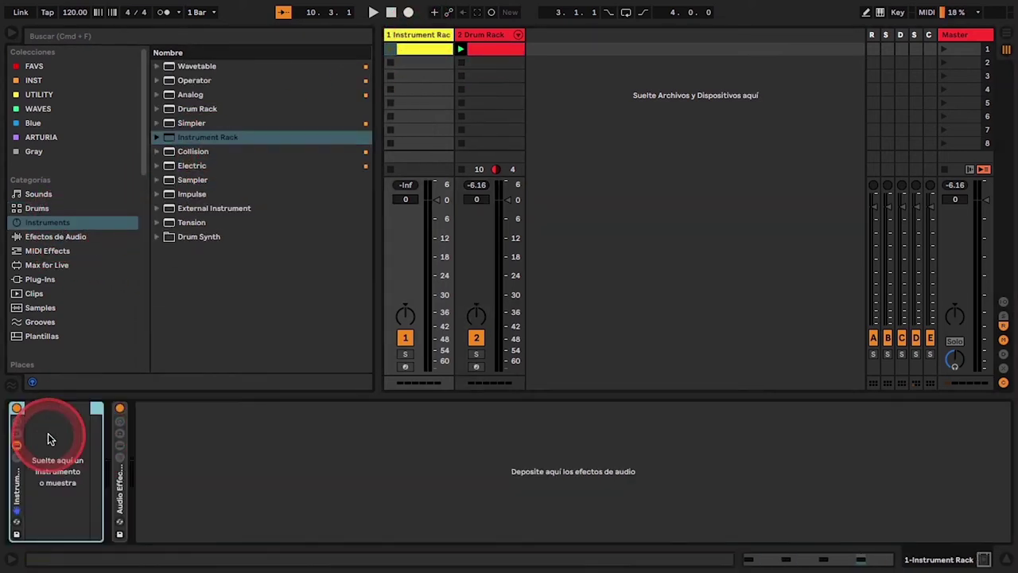
Load a consecutive block of closed hi-hat samples from Drum Hits, ending with Closed Hihat TS 1.aif, into the empty Instrument Rack
{"action": "left_click", "coordinate": [62, 240]}
{"action": "left_click", "coordinate": [36, 209]}
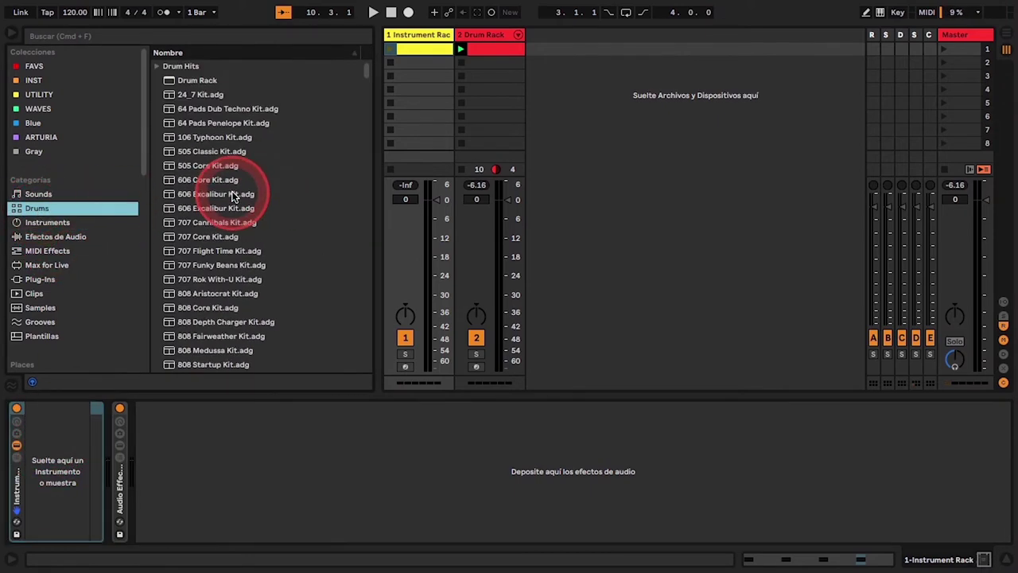
{"action": "double_click", "coordinate": [179, 67]}
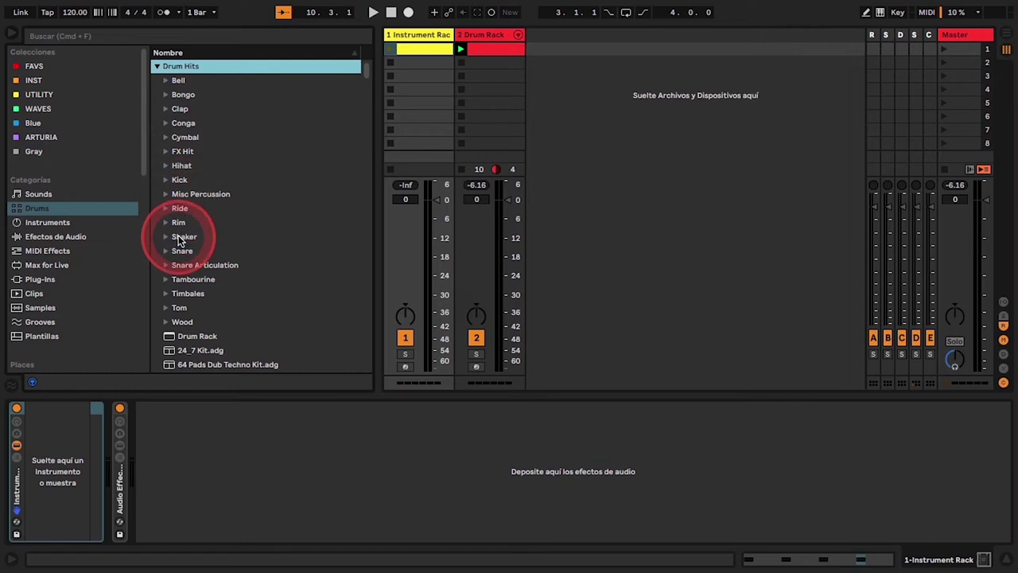
{"action": "double_click", "coordinate": [180, 165]}
{"action": "scroll", "coordinate": [183, 199], "scroll_direction": "down", "scroll_amount": 10}
{"action": "left_click", "coordinate": [219, 209]}
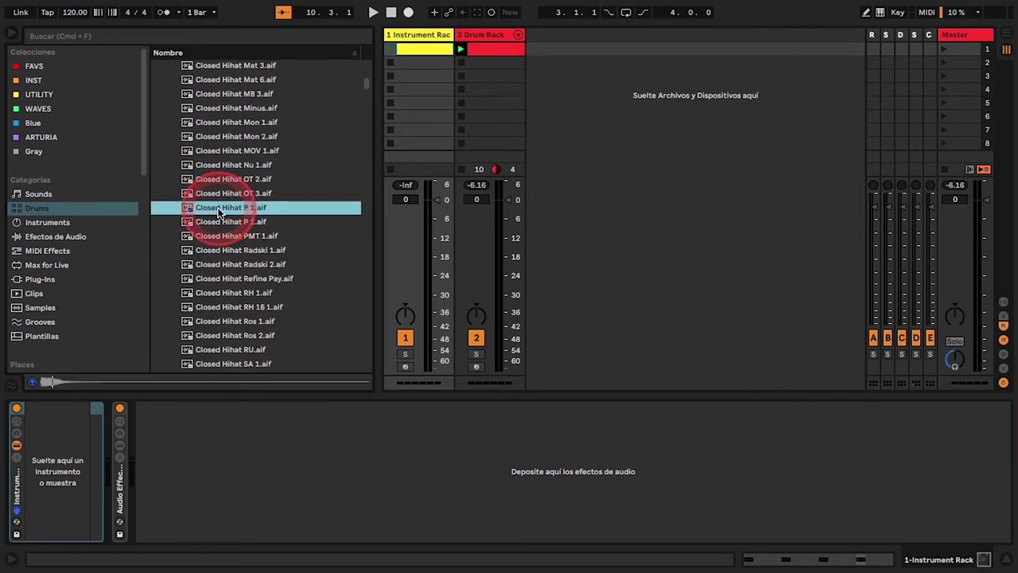
{"action": "scroll", "coordinate": [208, 205], "scroll_direction": "down", "scroll_amount": 10}
{"action": "scroll", "coordinate": [239, 239], "scroll_direction": "up", "scroll_amount": 6}
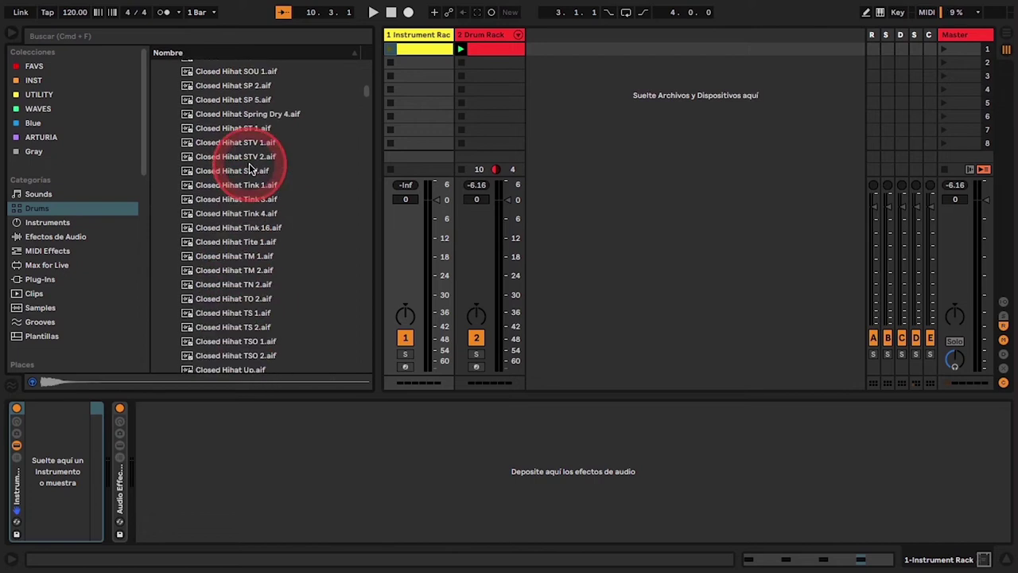
{"action": "left_click", "coordinate": [215, 313], "text": "shift"}
{"action": "left_click_drag", "start_coordinate": [215, 313], "coordinate": [62, 450]}
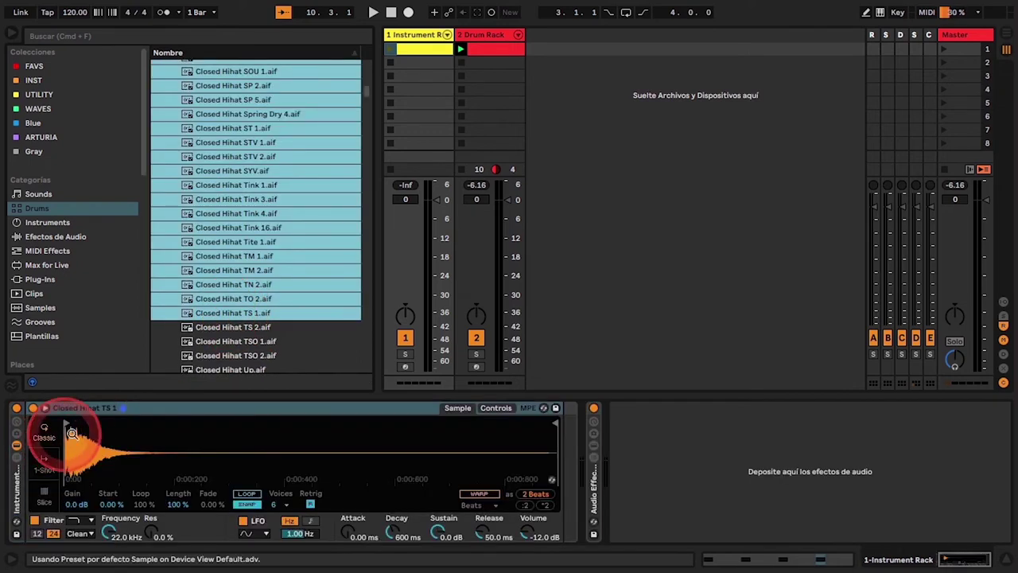
Show the hi-hat rack's chain zones and distribute the ranges equally across its chains
{"action": "left_click", "coordinate": [16, 459]}
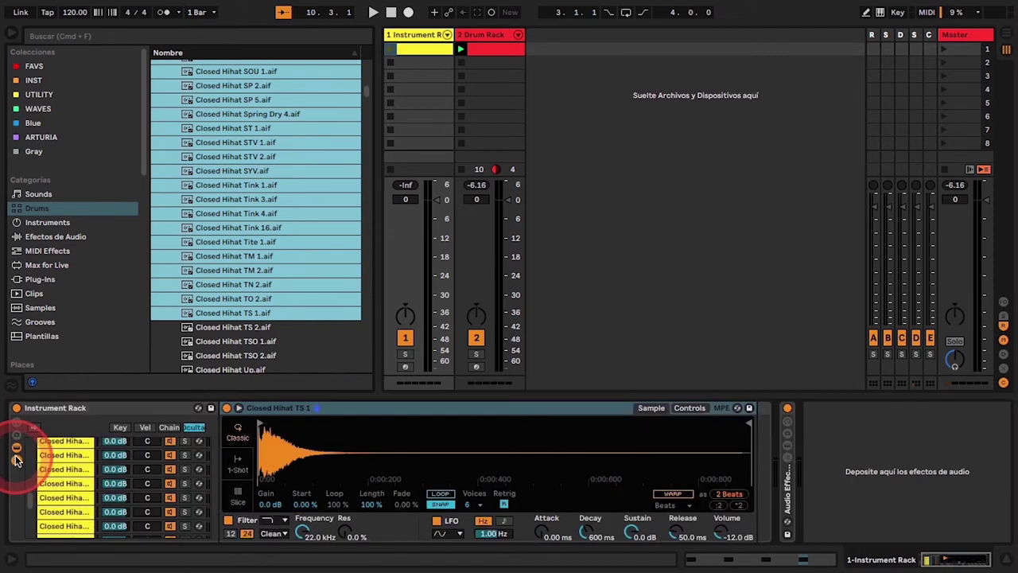
{"action": "left_click", "coordinate": [170, 427]}
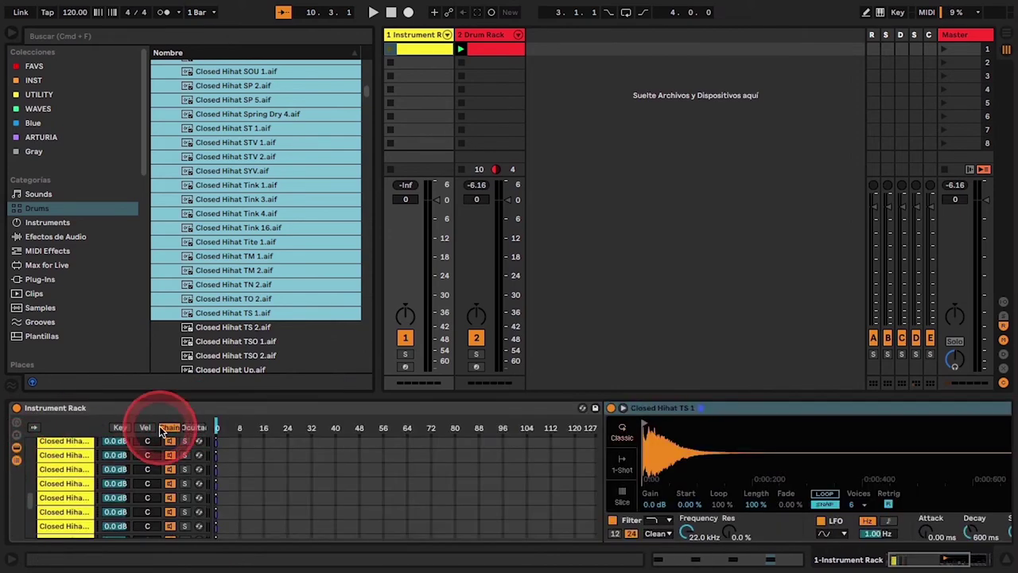
{"action": "left_click_drag", "start_coordinate": [216, 440], "coordinate": [564, 432]}
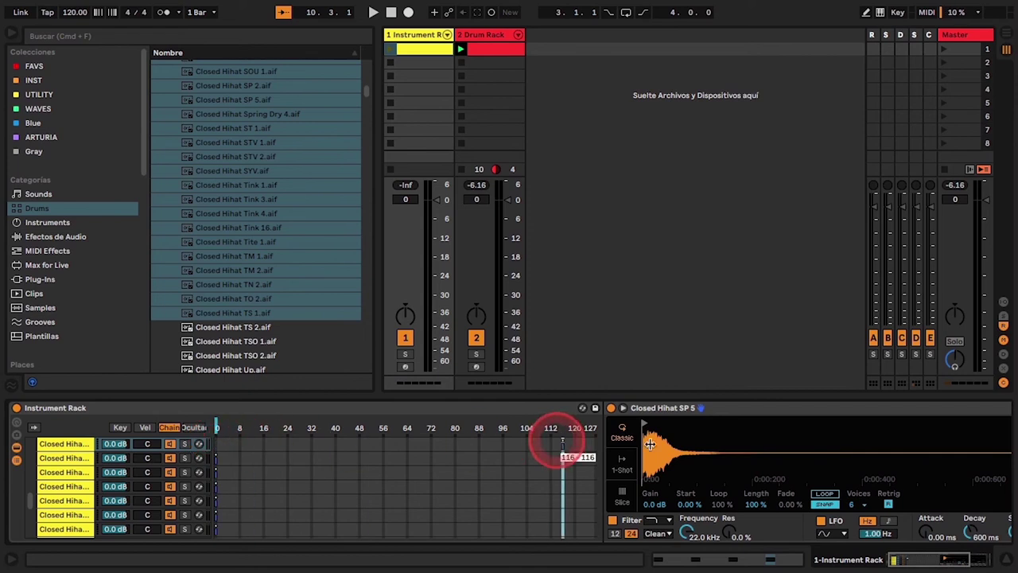
{"action": "right_click", "coordinate": [456, 471]}
{"action": "left_click", "coordinate": [478, 476]}
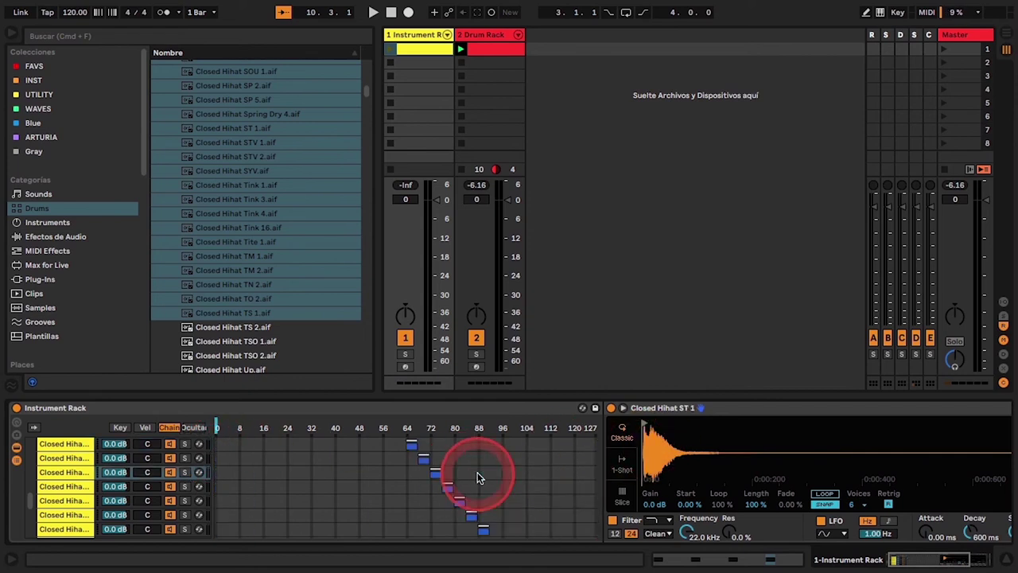
Map the hi-hat rack's Chain Selector to Macro 1 and reduce the rack's visible macros to one
{"action": "left_click", "coordinate": [17, 429]}
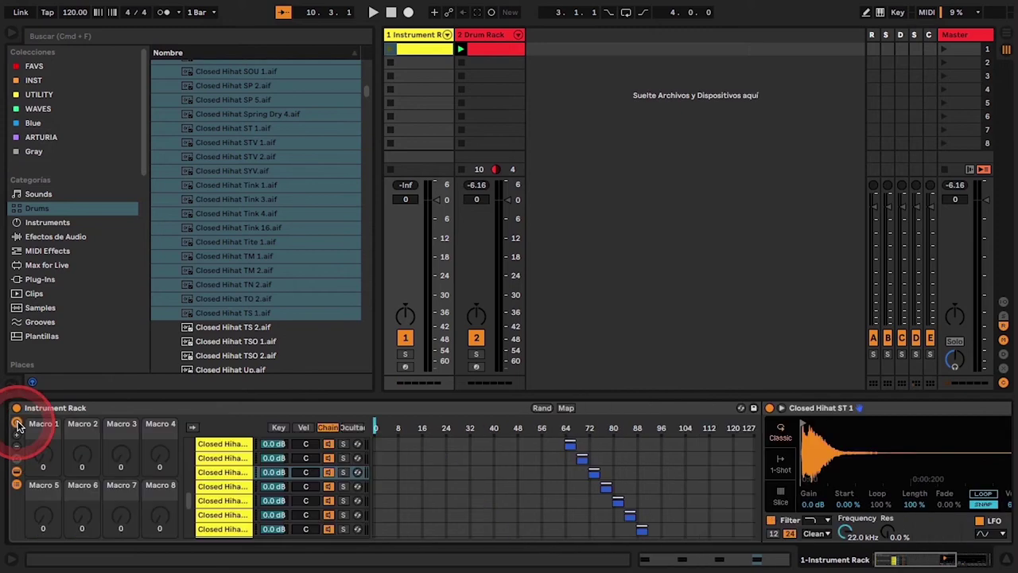
{"action": "left_click", "coordinate": [566, 408]}
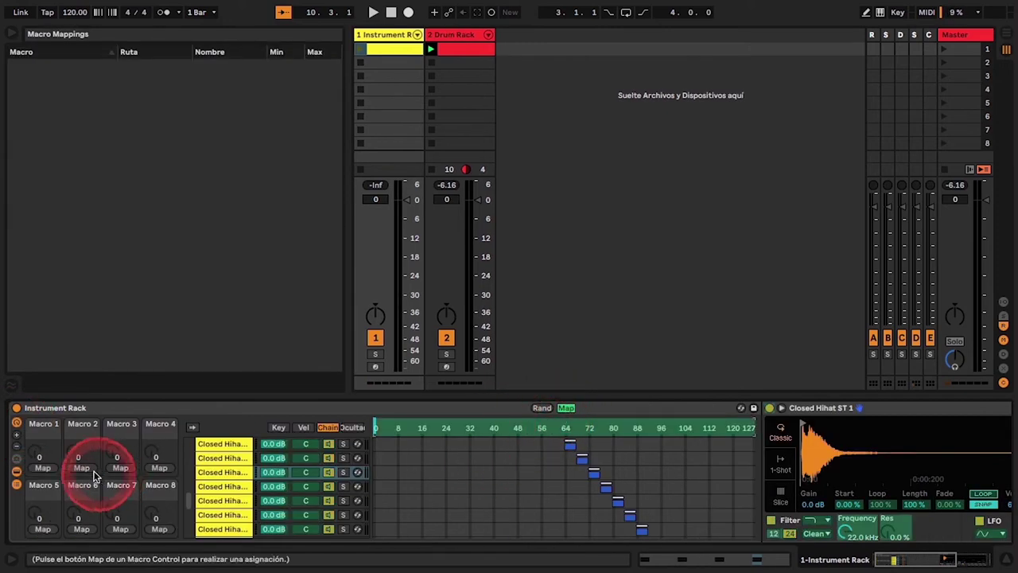
{"action": "left_click", "coordinate": [43, 468]}
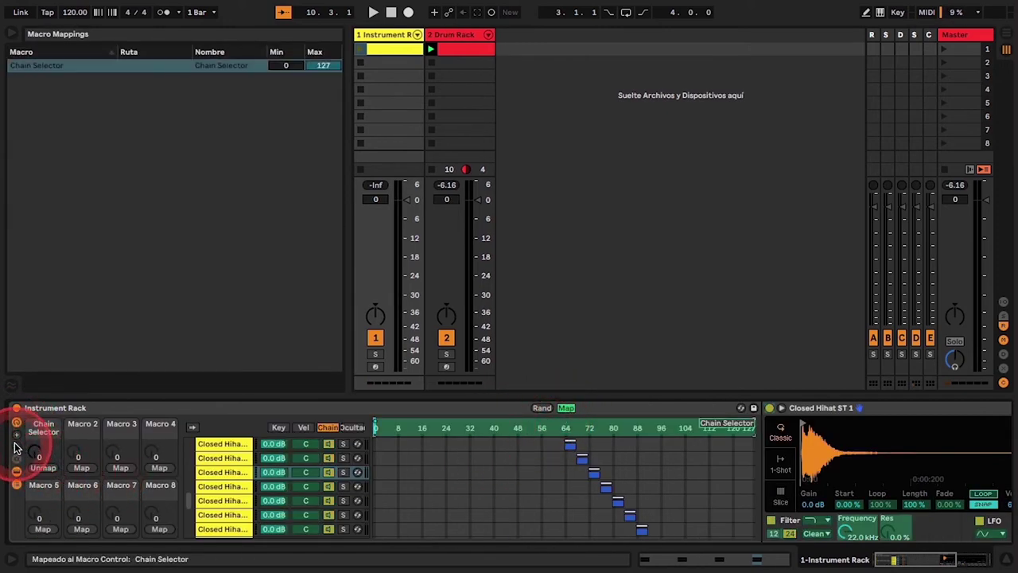
{"action": "left_click", "coordinate": [16, 448]}
{"action": "left_click", "coordinate": [16, 448]}
{"action": "left_click", "coordinate": [16, 448]}
{"action": "left_click", "coordinate": [16, 448]}
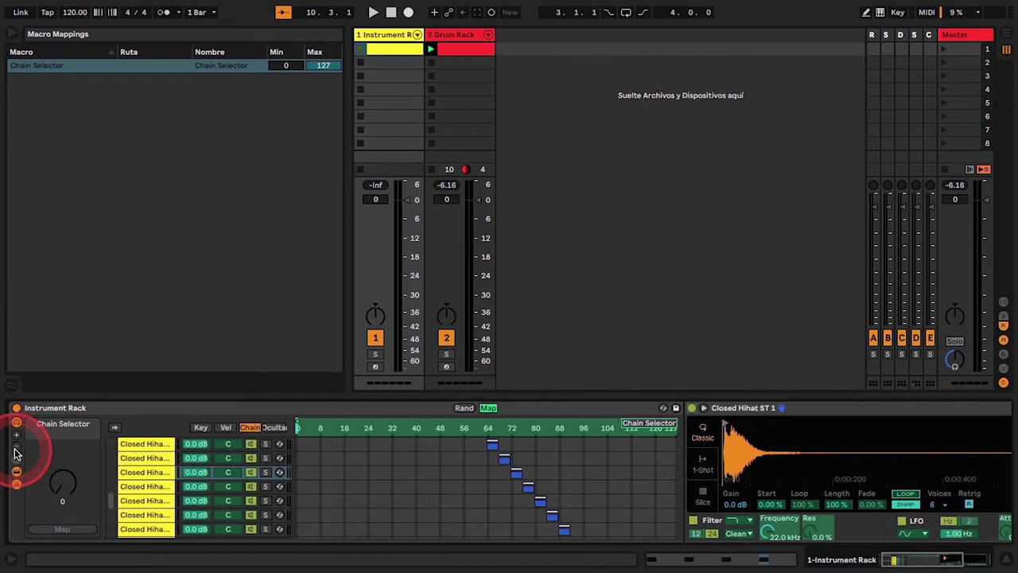
Rename the hi-hat Instrument Rack as CH and move it onto the Drum Rack's D#1 pad
{"action": "left_click", "coordinate": [58, 408]}
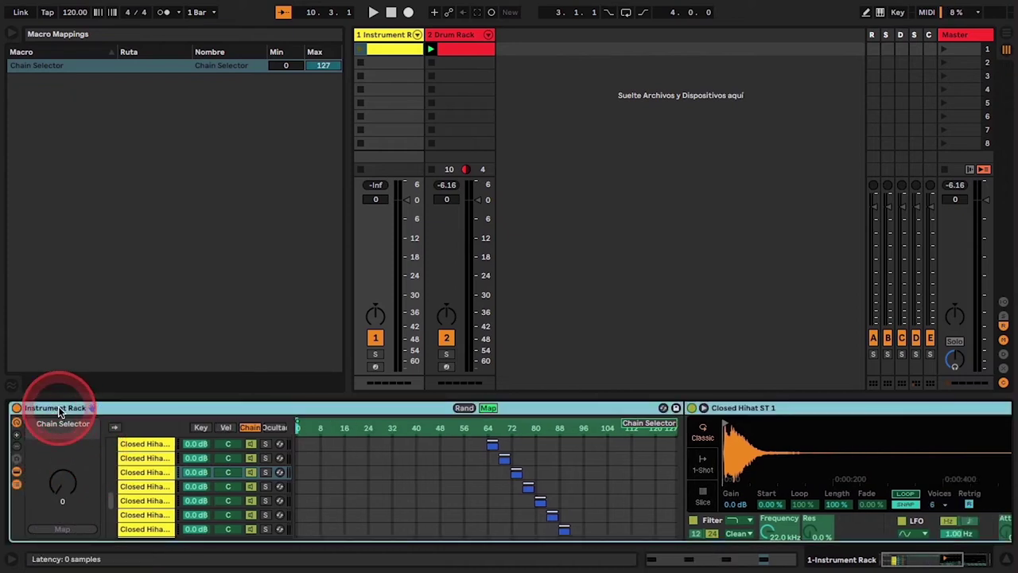
{"action": "key", "text": "ctrl+r"}
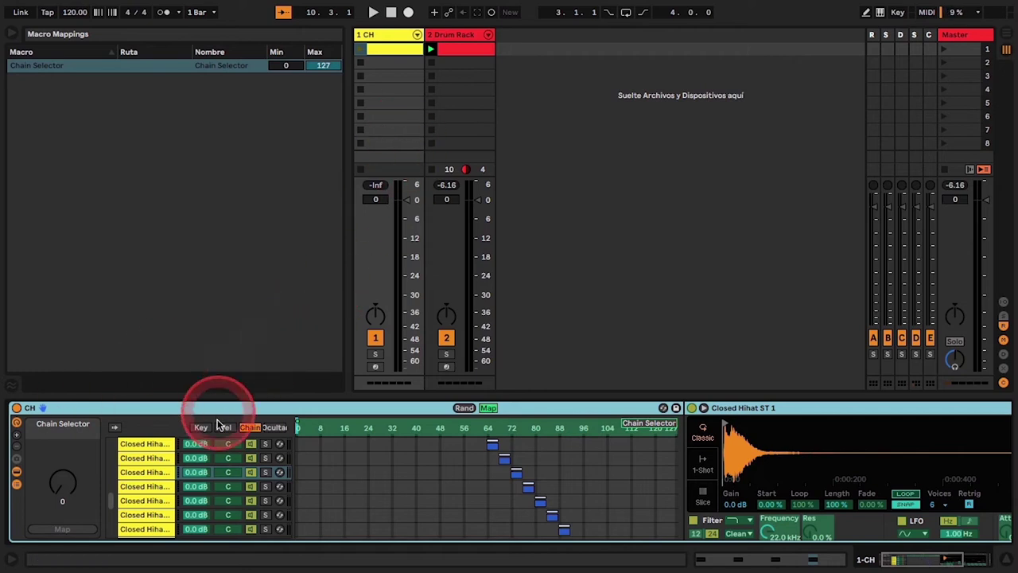
{"action": "left_click", "coordinate": [459, 37]}
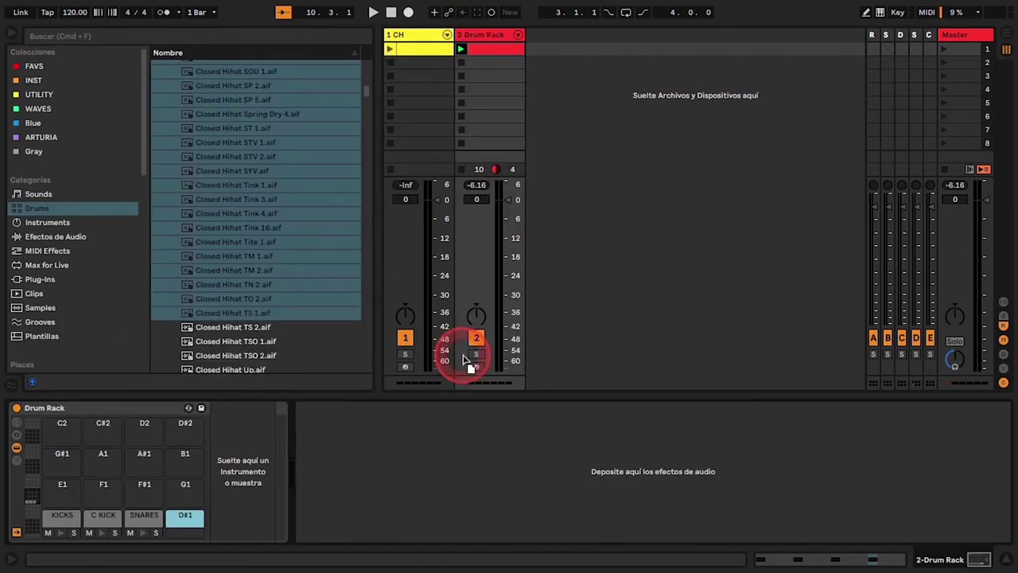
{"action": "left_click", "coordinate": [185, 521]}
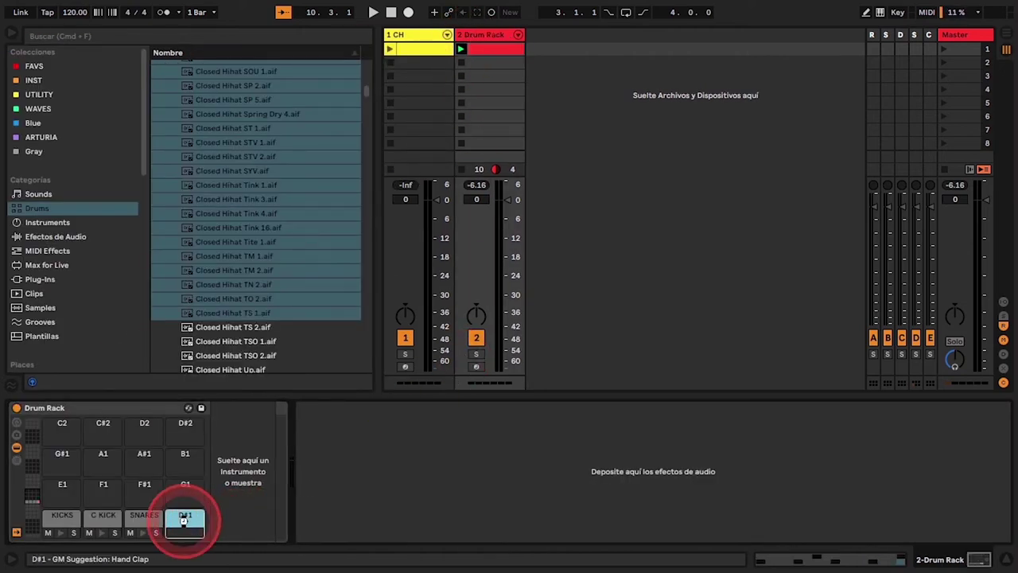
{"action": "left_click_drag", "start_coordinate": [185, 521], "coordinate": [185, 525]}
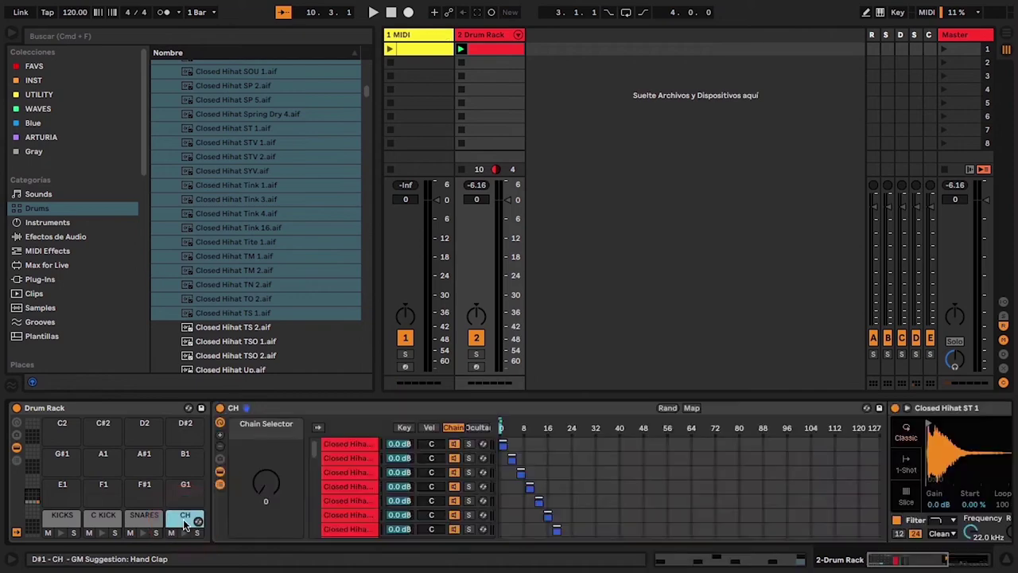
Hide the browser, open the Drum Rack clip and add SNARES notes on beats 1.2 and 1.4
{"action": "left_click", "coordinate": [11, 35]}
{"action": "double_click", "coordinate": [124, 46]}
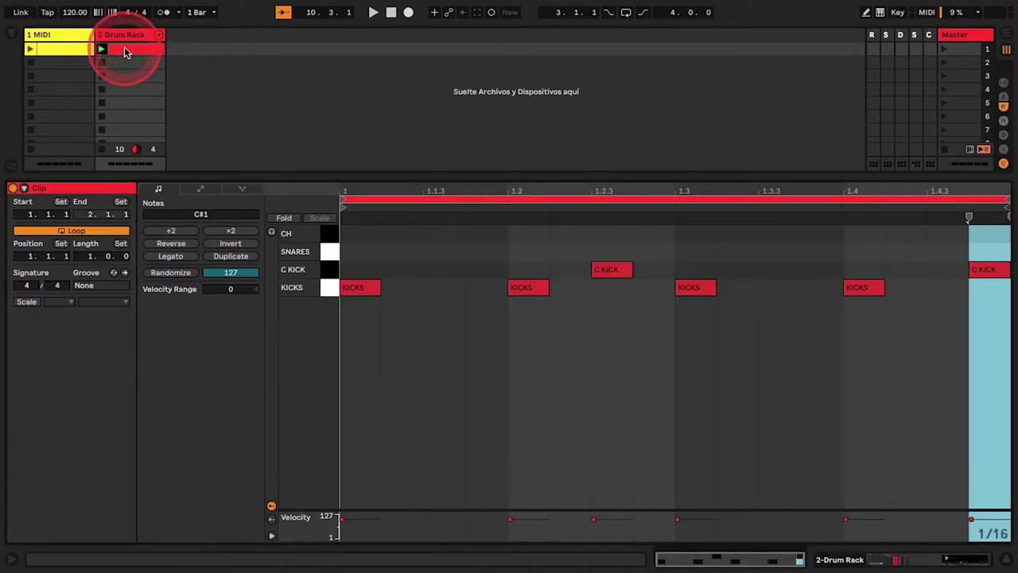
{"action": "double_click", "coordinate": [518, 252]}
{"action": "double_click", "coordinate": [867, 251]}
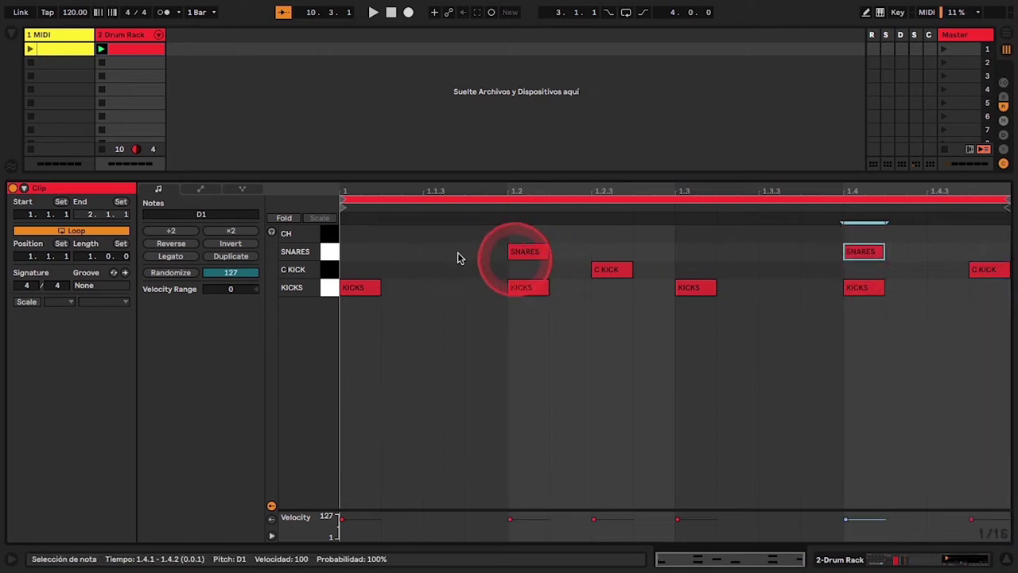
Add CH notes at 1.1.3, 1.2.3, 1.3.3 and 1.4.3 in the Drum Rack clip and play it
{"action": "double_click", "coordinate": [442, 232]}
{"action": "double_click", "coordinate": [609, 233]}
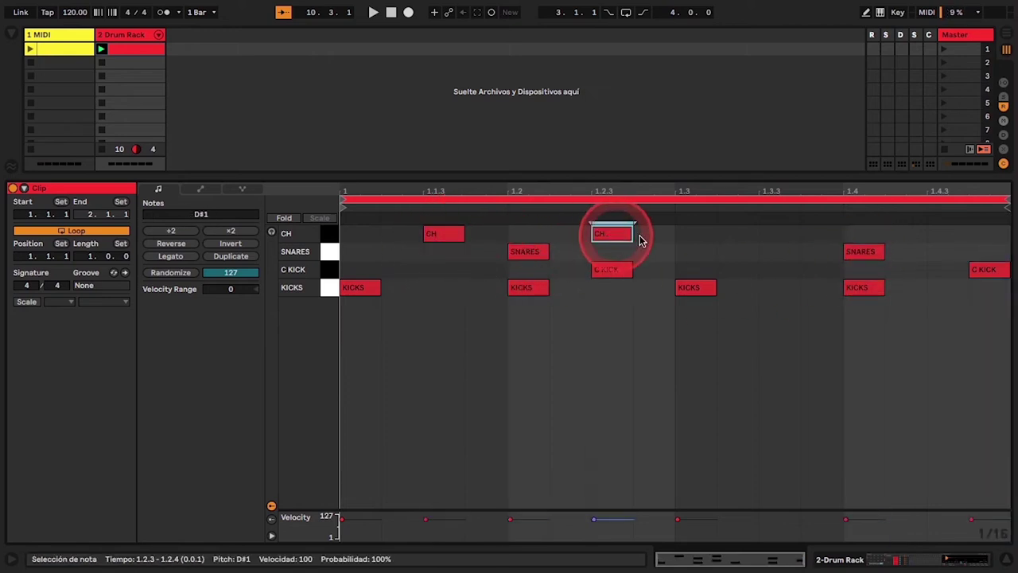
{"action": "double_click", "coordinate": [779, 234]}
{"action": "left_click", "coordinate": [950, 238]}
{"action": "double_click", "coordinate": [949, 238]}
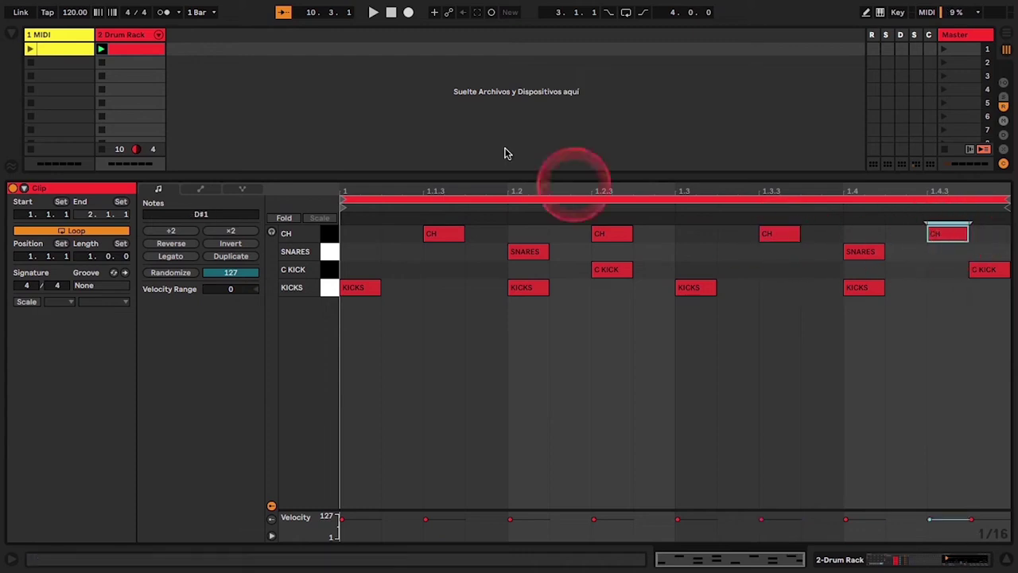
{"action": "left_click", "coordinate": [101, 53]}
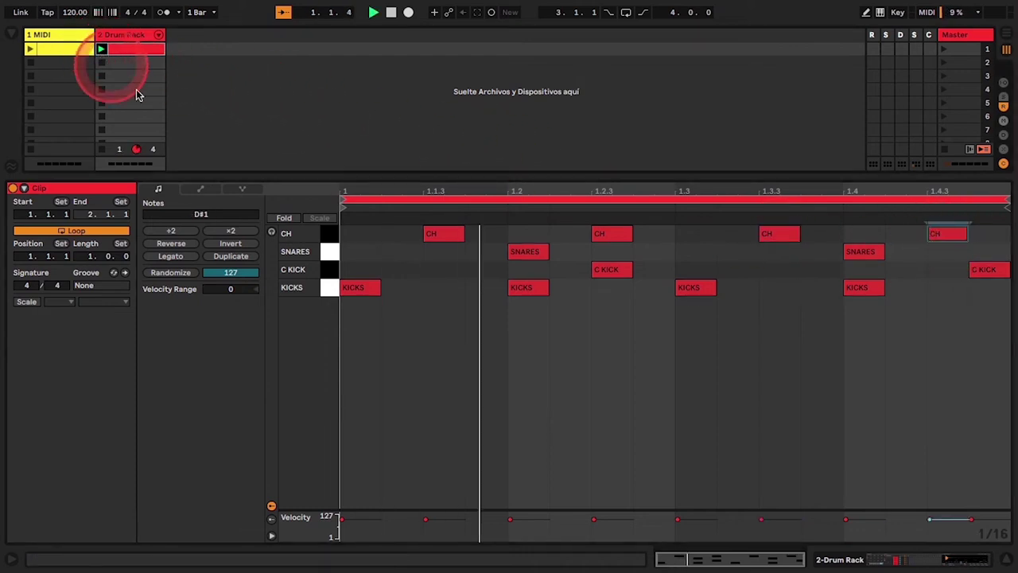
Show the Drum Rack's macros, set the KICKS Chain Selector to 110 and map it to the Drum Rack's Macro 1
{"action": "left_click", "coordinate": [927, 562]}
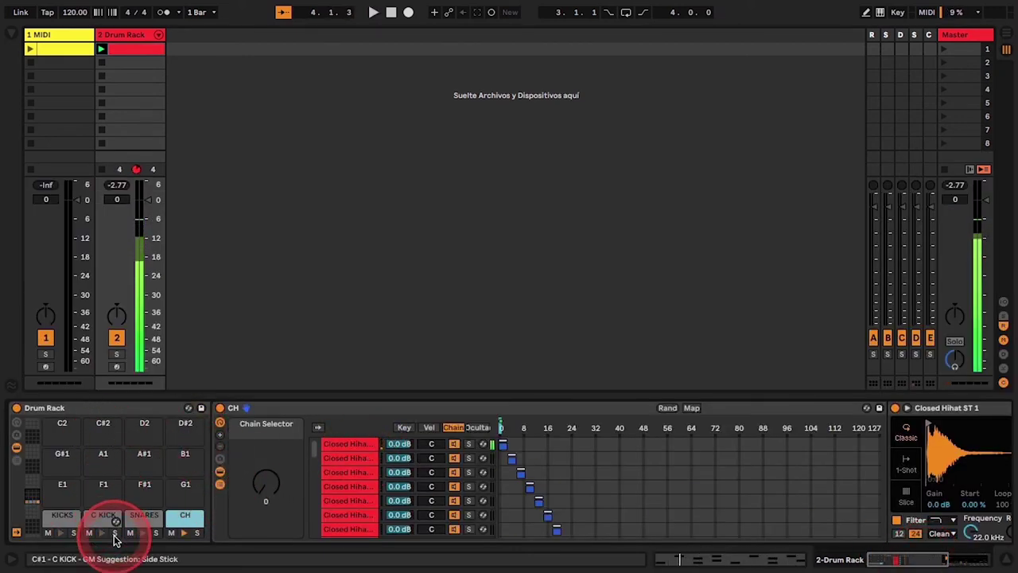
{"action": "left_click", "coordinate": [18, 426]}
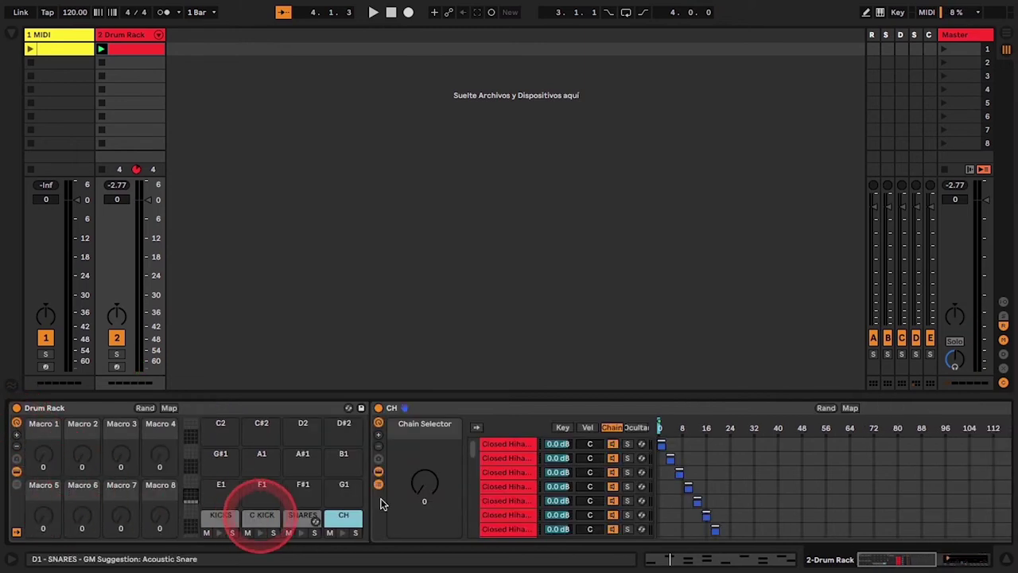
{"action": "left_click", "coordinate": [214, 516]}
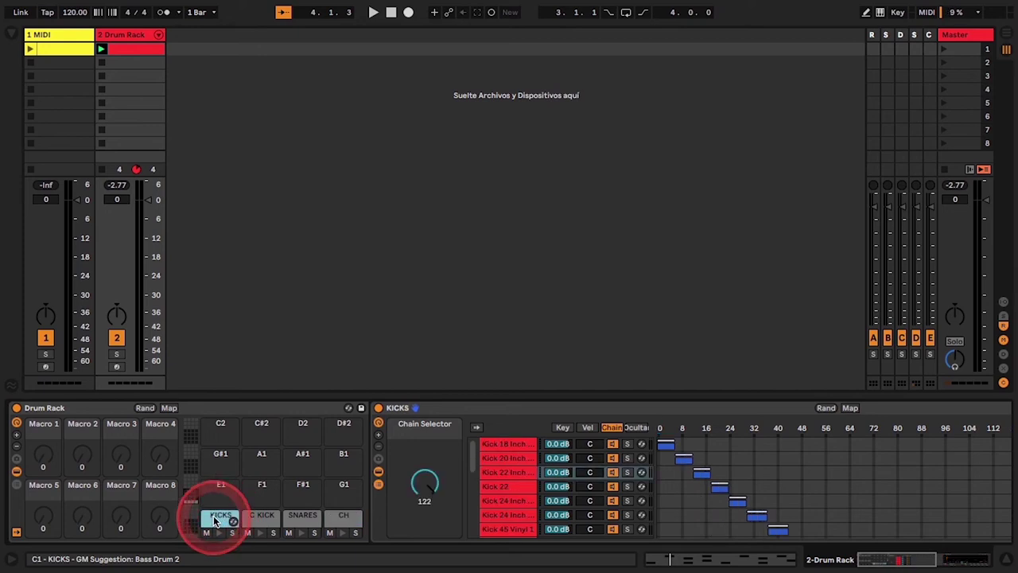
{"action": "left_click_drag", "start_coordinate": [428, 491], "coordinate": [424, 479]}
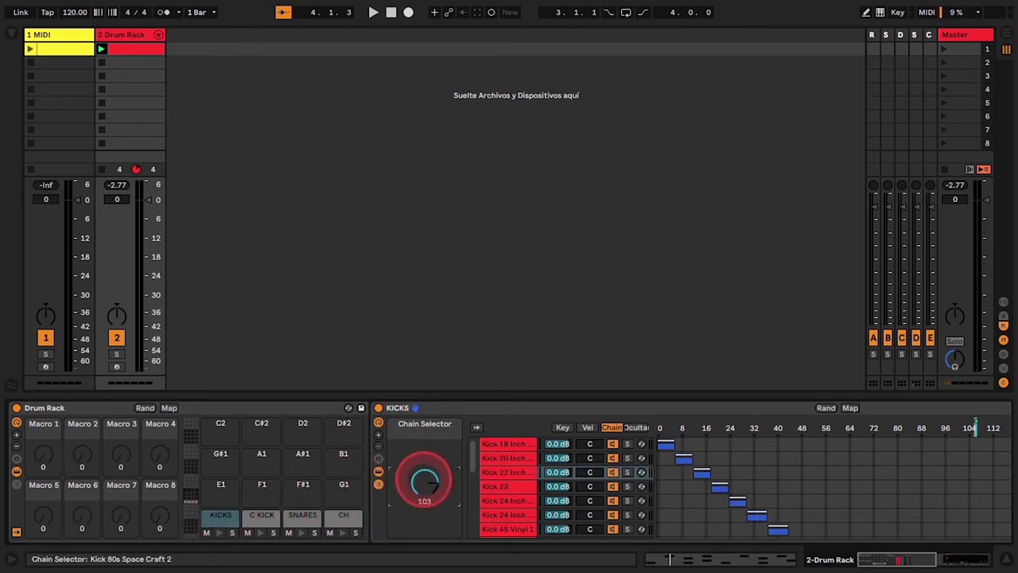
{"action": "left_click", "coordinate": [174, 411]}
{"action": "left_click", "coordinate": [420, 483]}
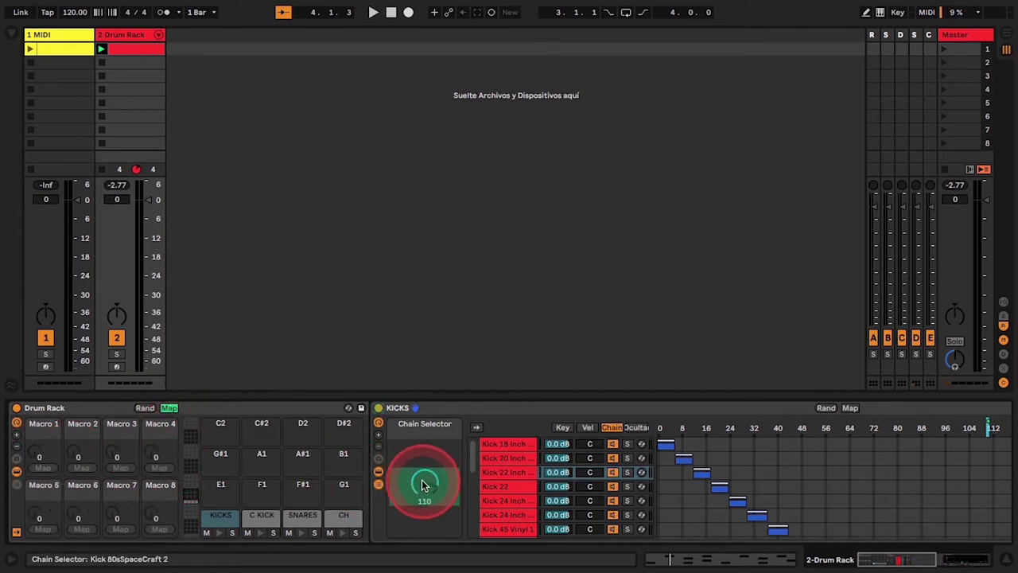
{"action": "left_click", "coordinate": [42, 468]}
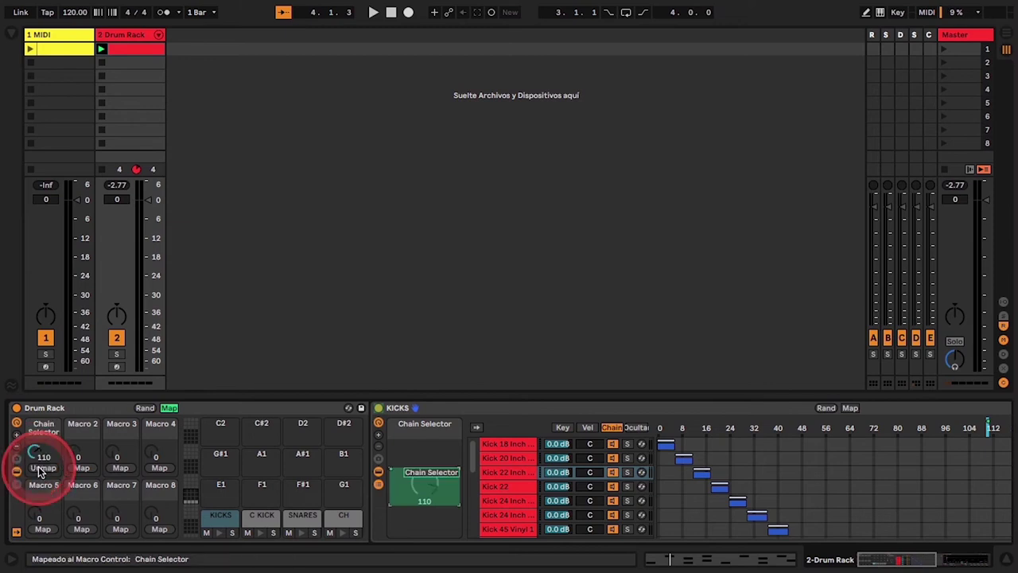
Map the C KICK rack's Chain Selector to the Drum Rack's Macro 2 and the SNARES rack's to Macro 3
{"action": "left_click", "coordinate": [261, 515]}
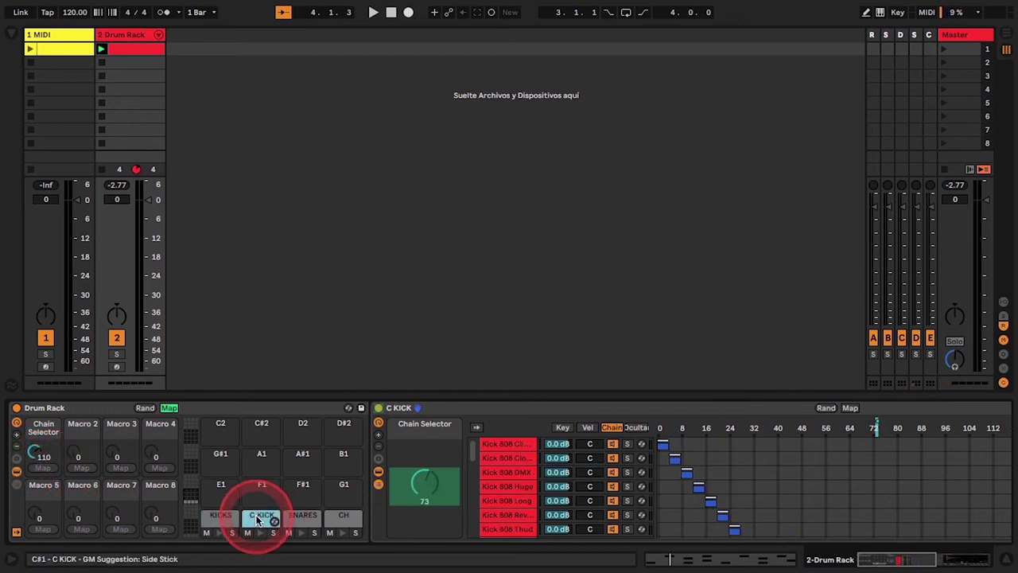
{"action": "left_click", "coordinate": [414, 491]}
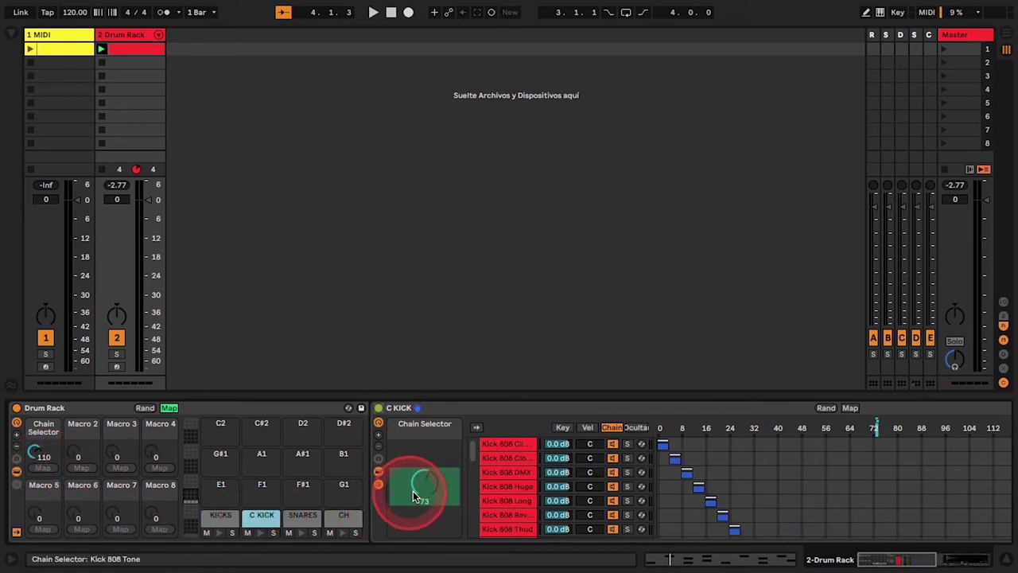
{"action": "left_click", "coordinate": [82, 467]}
{"action": "left_click", "coordinate": [302, 516]}
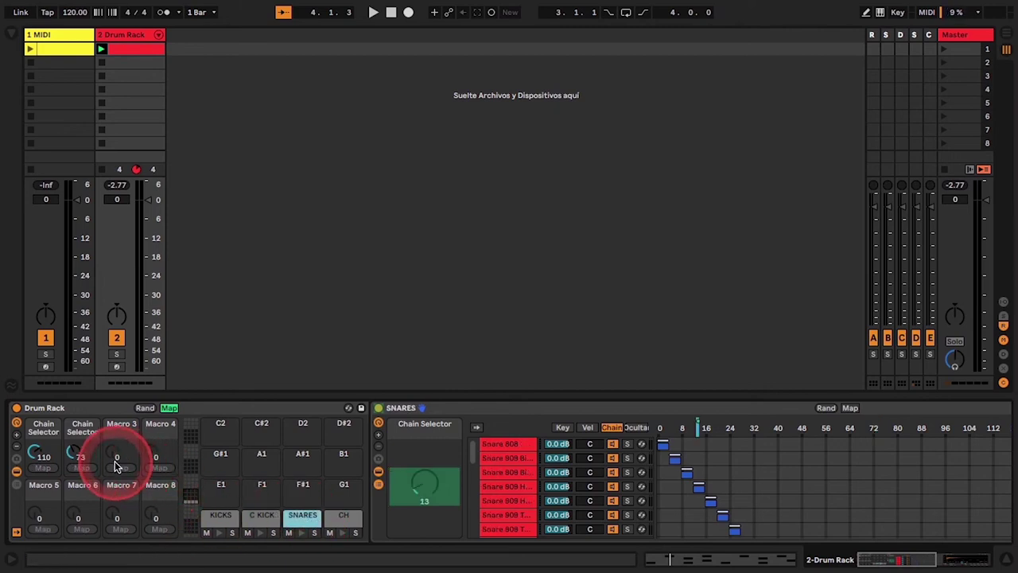
{"action": "left_click", "coordinate": [429, 487]}
{"action": "left_click", "coordinate": [121, 468]}
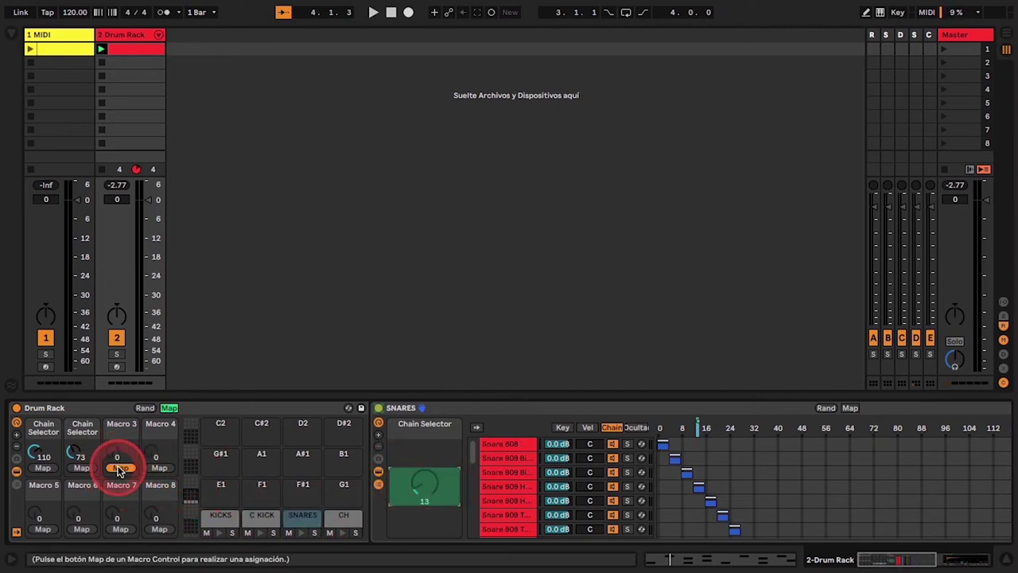
{"action": "left_click", "coordinate": [314, 521]}
Map the CH rack's Chain Selector to the Drum Rack's Macro 4 and leave mapping mode
{"action": "left_click", "coordinate": [338, 519]}
{"action": "left_click", "coordinate": [432, 484]}
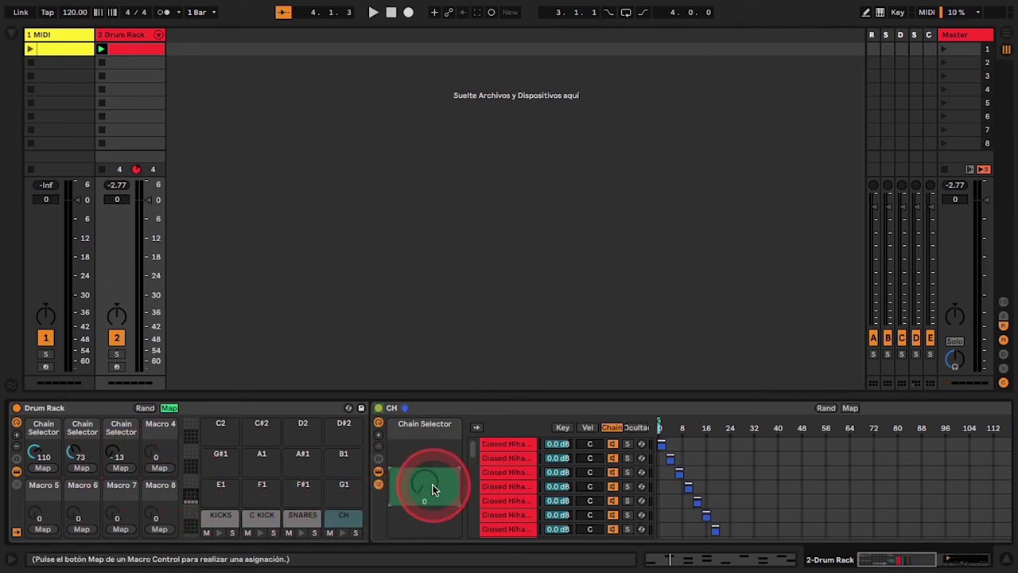
{"action": "left_click", "coordinate": [155, 474]}
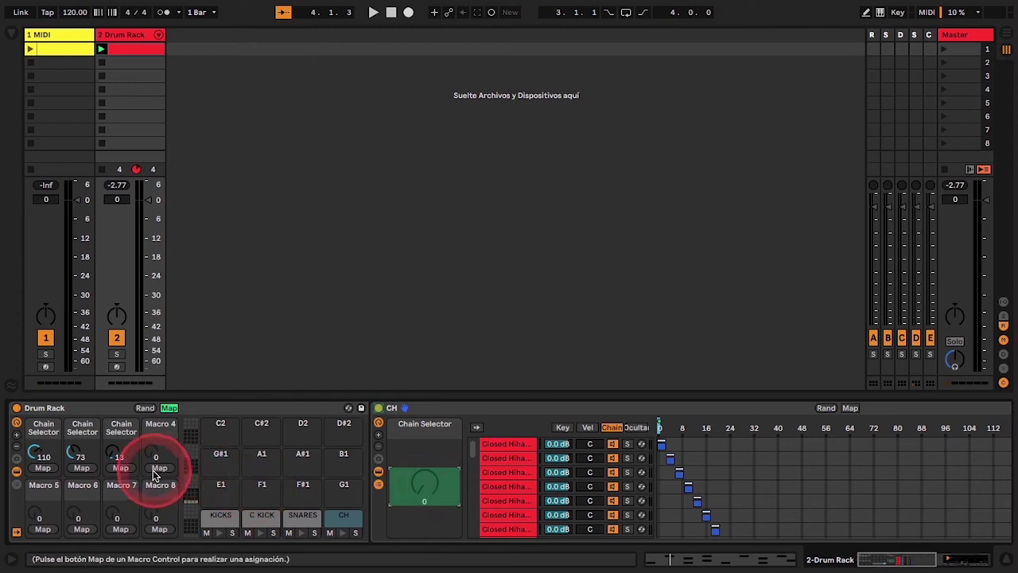
{"action": "left_click", "coordinate": [169, 408]}
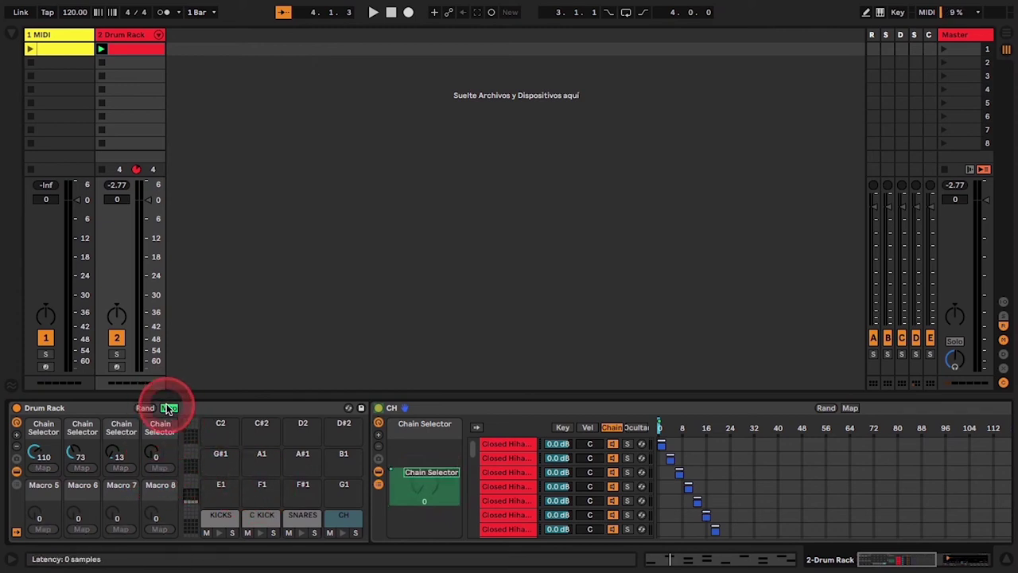
Reduce the Drum Rack's visible macros to the four mapped ones
{"action": "left_click", "coordinate": [16, 452]}
{"action": "left_click", "coordinate": [15, 452]}
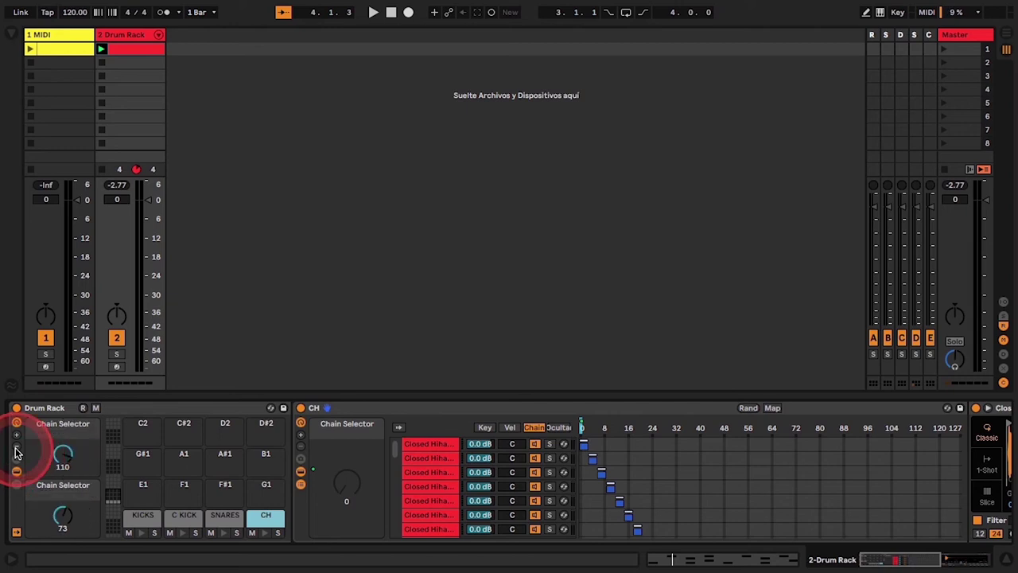
{"action": "left_click", "coordinate": [16, 438]}
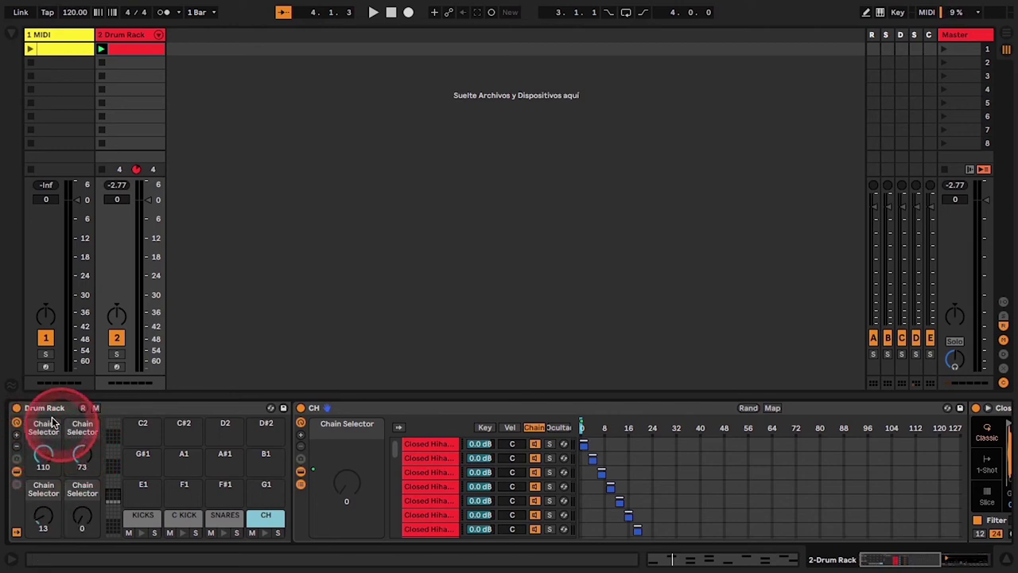
Color the four Drum Rack macros red, orange, yellow and green and name them KICK, C KICK, SNARE and CH
{"action": "right_click", "coordinate": [44, 427]}
{"action": "left_click", "coordinate": [68, 393]}
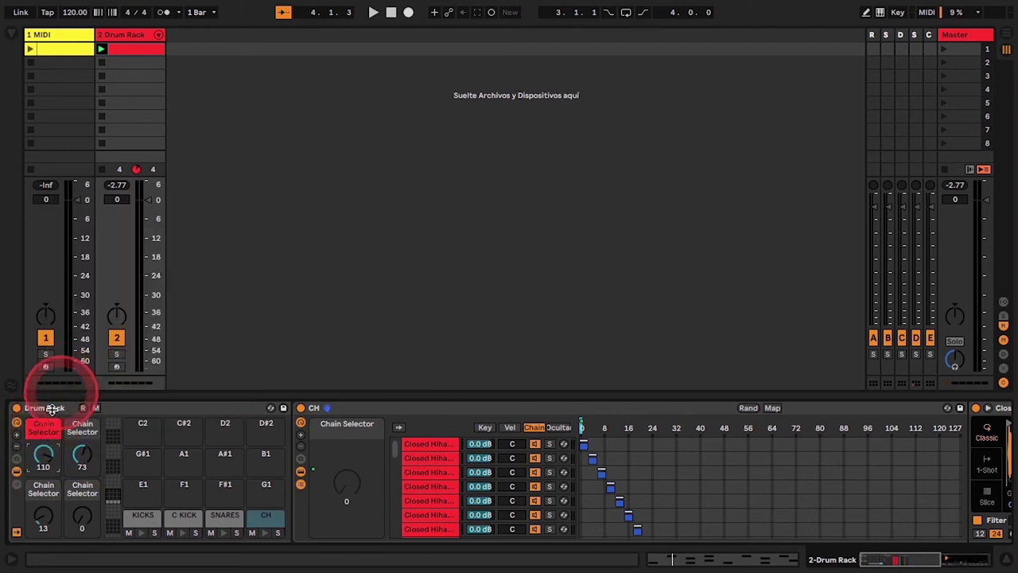
{"action": "right_click", "coordinate": [80, 428]}
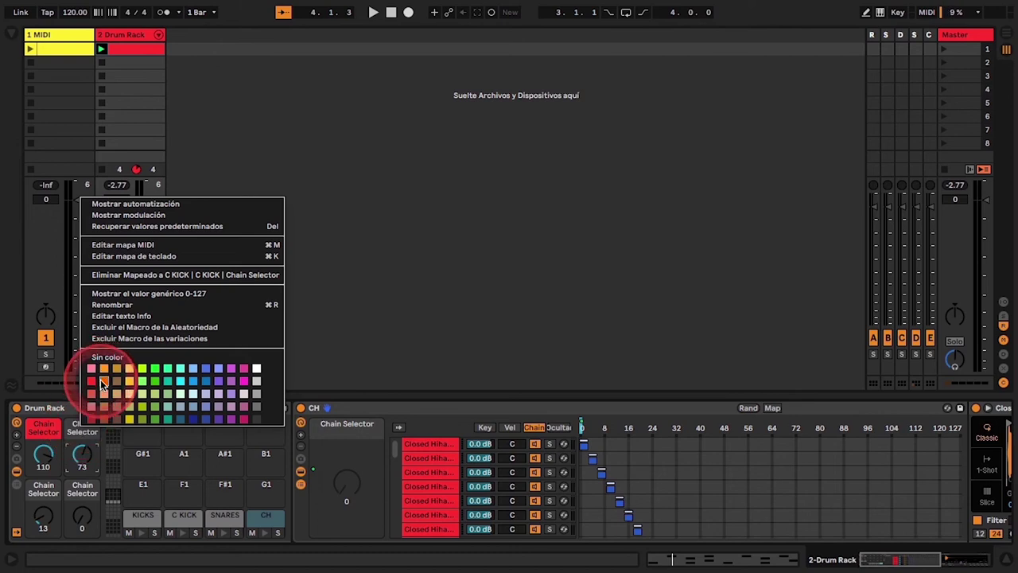
{"action": "left_click", "coordinate": [101, 385]}
{"action": "right_click", "coordinate": [38, 483]}
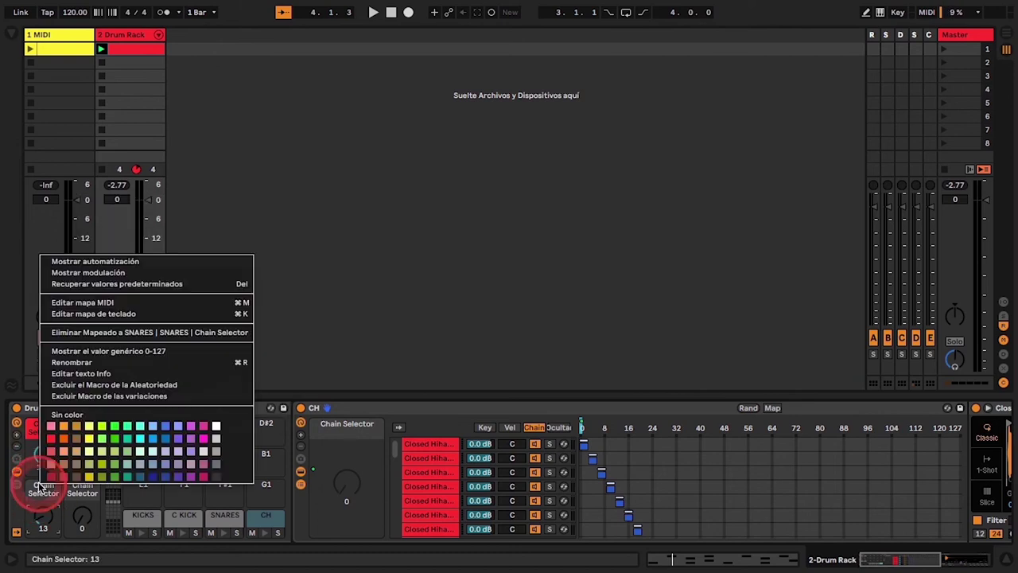
{"action": "left_click", "coordinate": [97, 436]}
{"action": "right_click", "coordinate": [82, 487]}
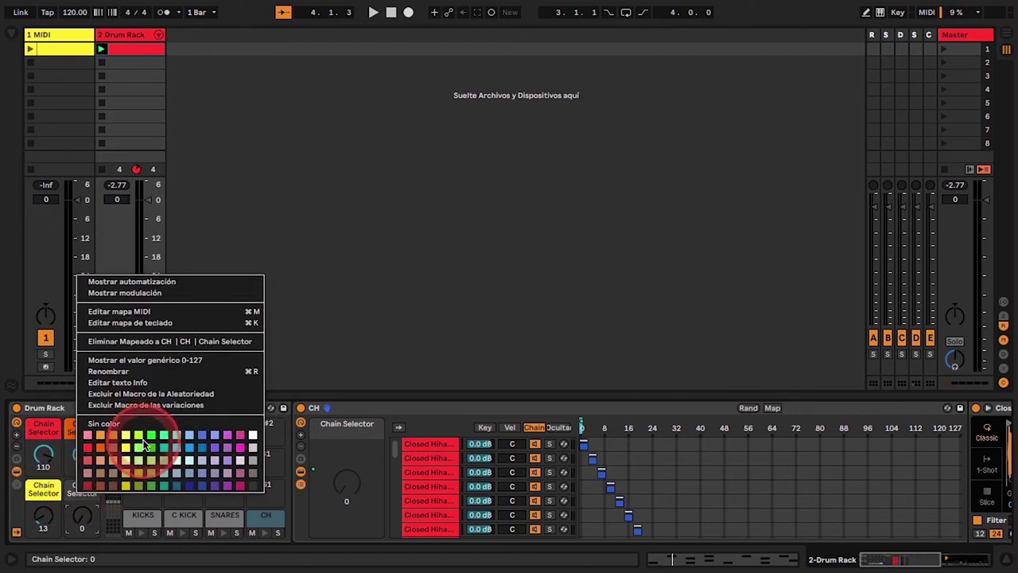
{"action": "left_click", "coordinate": [149, 437]}
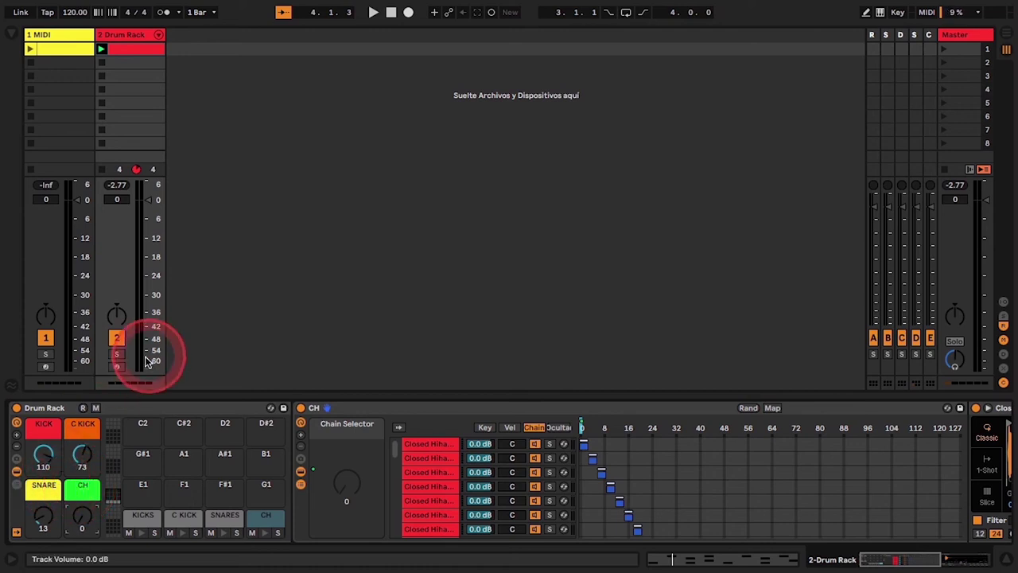
Audition the playing drum clip with the CH macro at 44, SNARE at 76 and C KICK at 68, and stop playback
{"action": "key", "text": "space"}
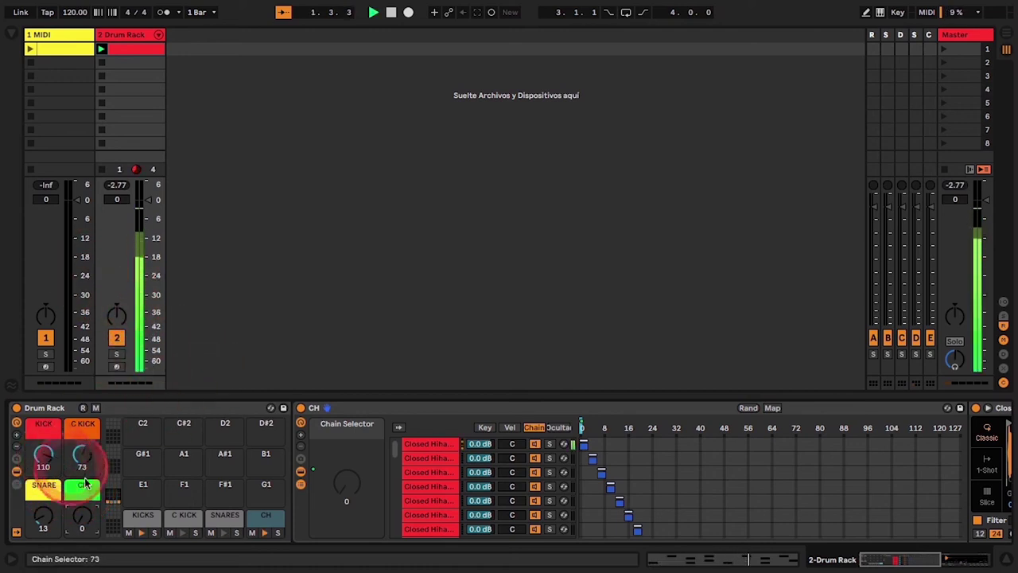
{"action": "left_click_drag", "start_coordinate": [79, 521], "coordinate": [80, 513]}
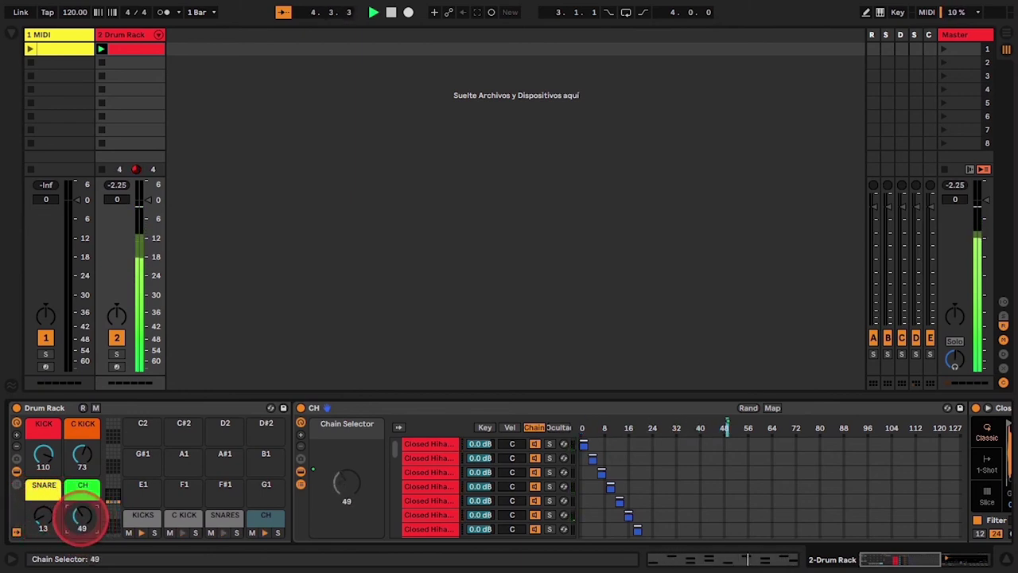
{"action": "left_click_drag", "start_coordinate": [82, 517], "coordinate": [43, 511]}
{"action": "left_click", "coordinate": [80, 458]}
{"action": "left_click_drag", "start_coordinate": [78, 461], "coordinate": [78, 468]}
{"action": "key", "text": "space"}
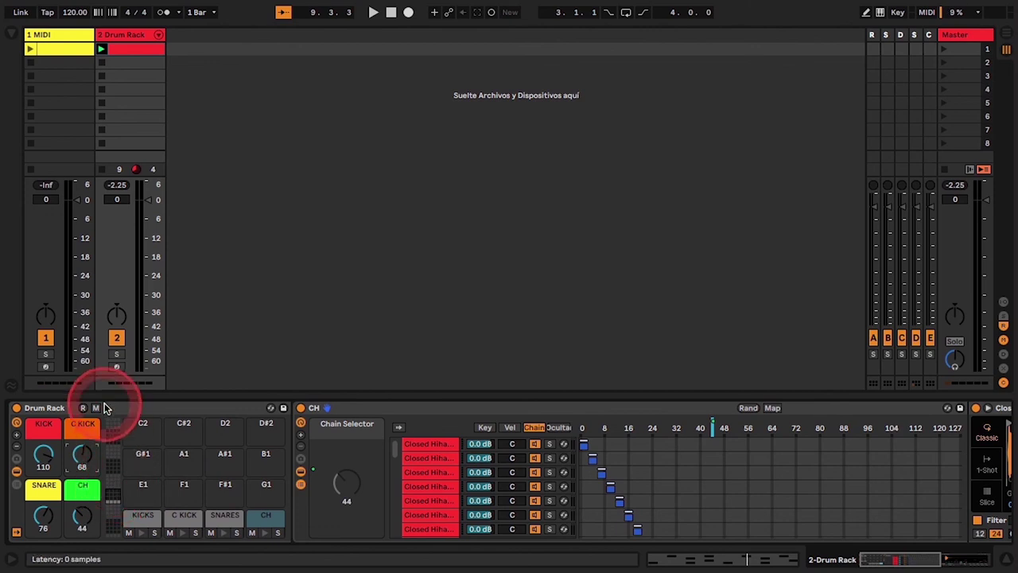
{"action": "left_click_drag", "start_coordinate": [179, 515], "coordinate": [323, 330]}
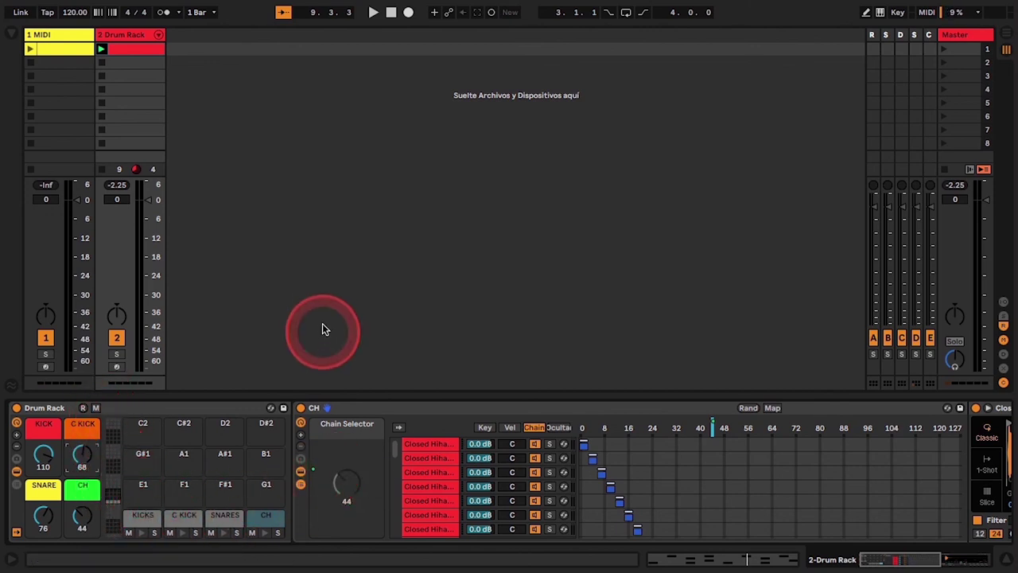
{"action": "left_click_drag", "start_coordinate": [297, 278], "coordinate": [357, 374]}
Restart playback and try another sample combination with the macros KICK at 58, C KICK at 39, CH at 91 and SNARE at 21
{"action": "key", "text": "space"}
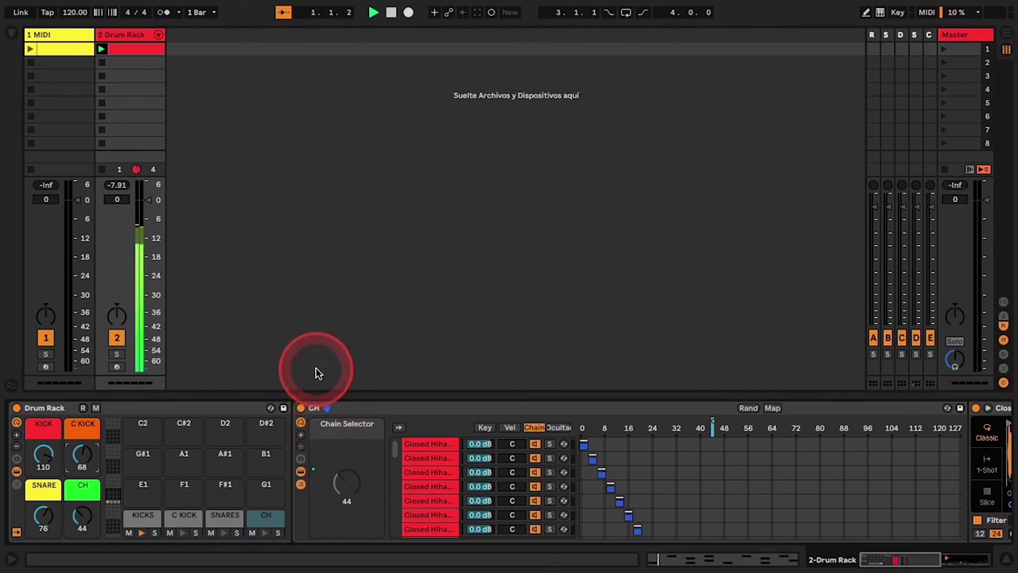
{"action": "left_click_drag", "start_coordinate": [43, 453], "coordinate": [78, 474]}
{"action": "left_click_drag", "start_coordinate": [80, 520], "coordinate": [78, 522]}
{"action": "left_click", "coordinate": [43, 517]}
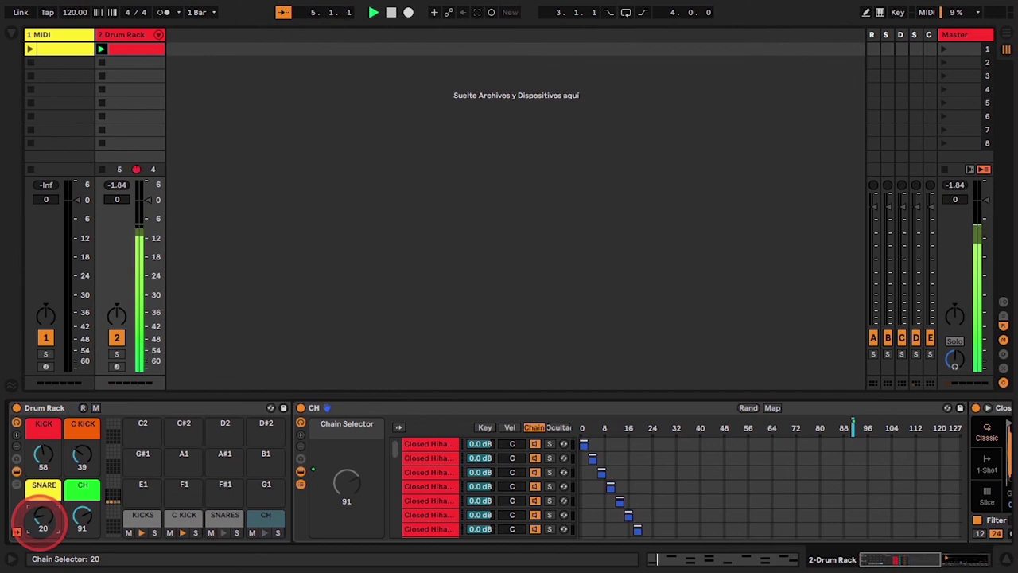
{"action": "left_click_drag", "start_coordinate": [40, 523], "coordinate": [41, 522]}
Switch the samples during playback by setting the macros KICK to 85, C KICK to 95, CH to 107 and SNARE to 4
{"action": "left_click", "coordinate": [83, 458]}
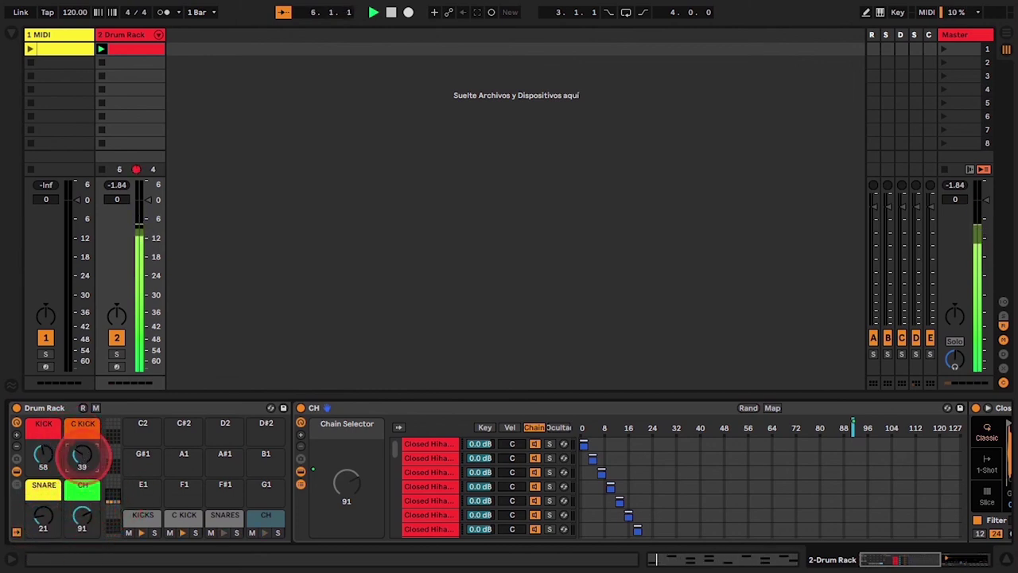
{"action": "left_click", "coordinate": [45, 459]}
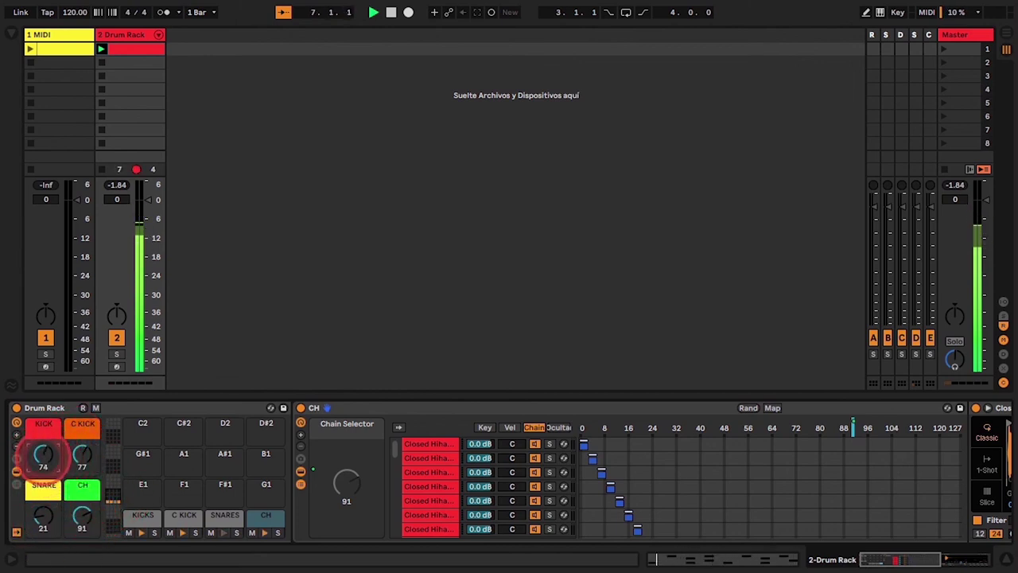
{"action": "left_click", "coordinate": [80, 460]}
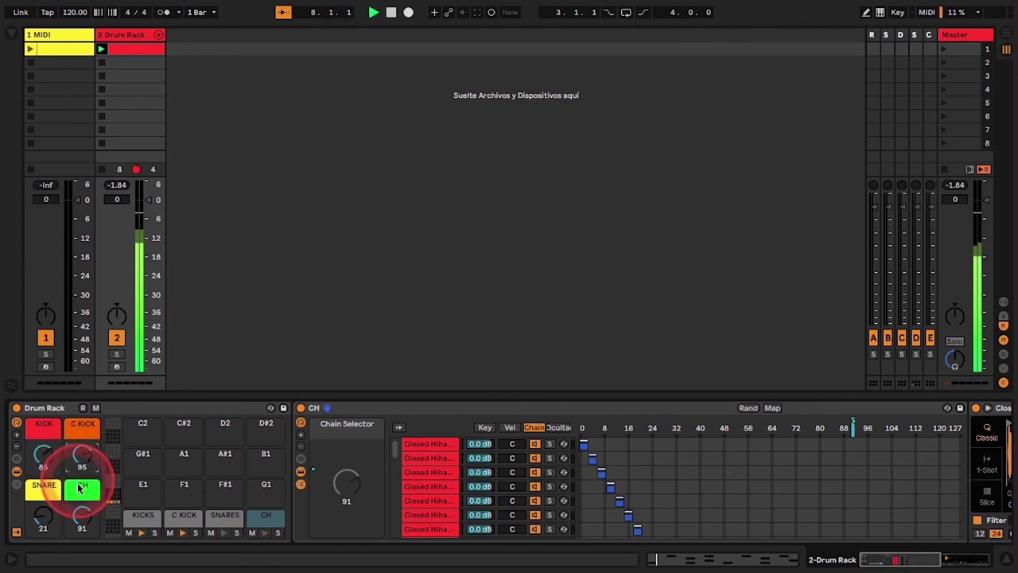
{"action": "left_click", "coordinate": [82, 516]}
{"action": "left_click_drag", "start_coordinate": [43, 519], "coordinate": [43, 532]}
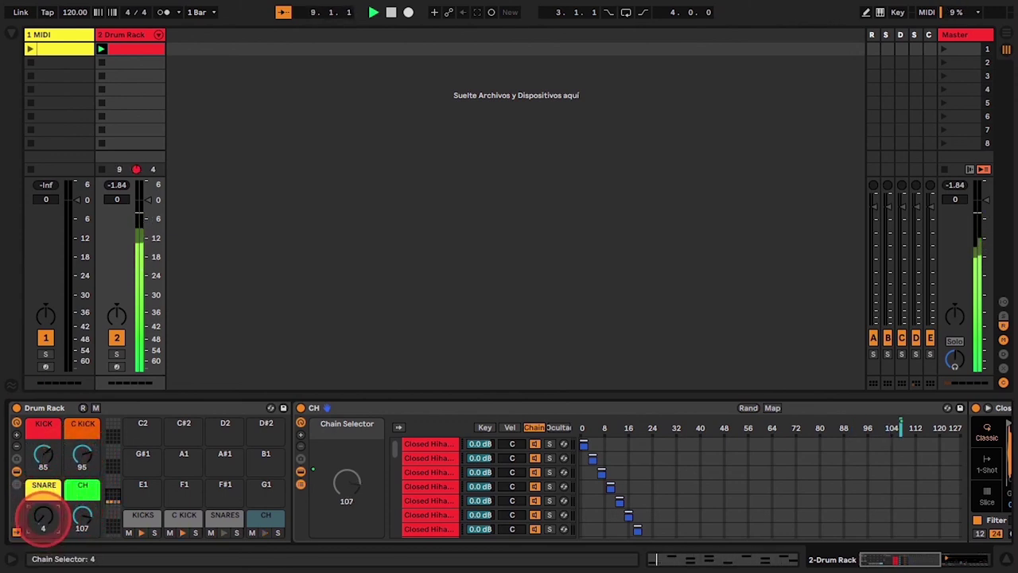